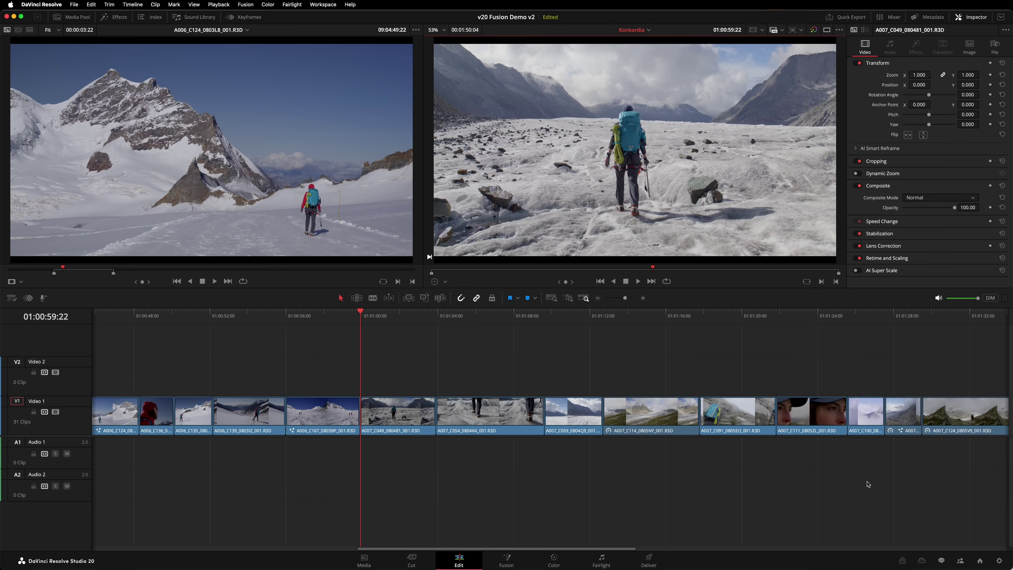
- Review the Fusion Default Start Frame of 1000 in Project Settings, then save and close
{"action": "left_click", "coordinate": [999, 562]}
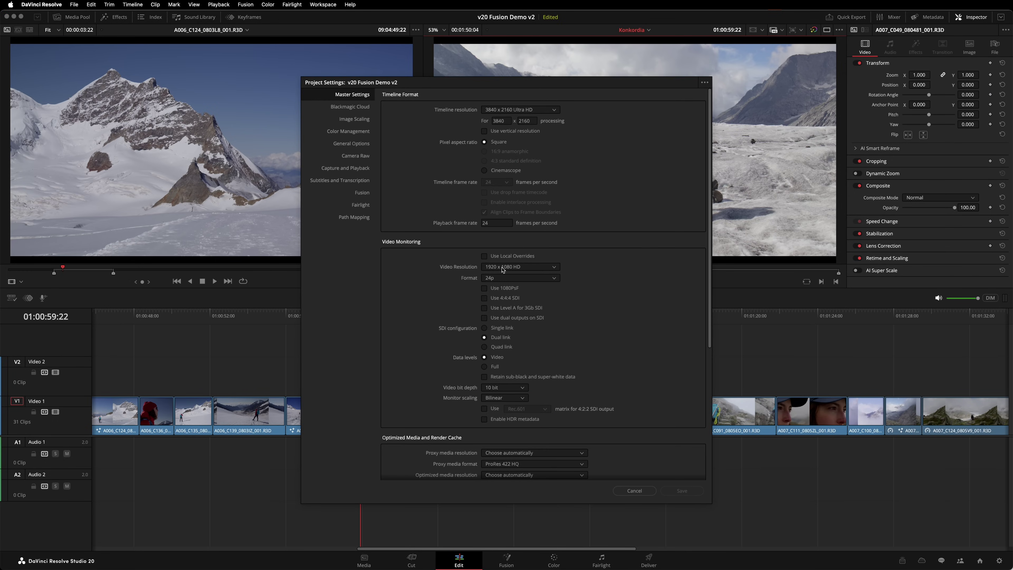
{"action": "left_click", "coordinate": [368, 196]}
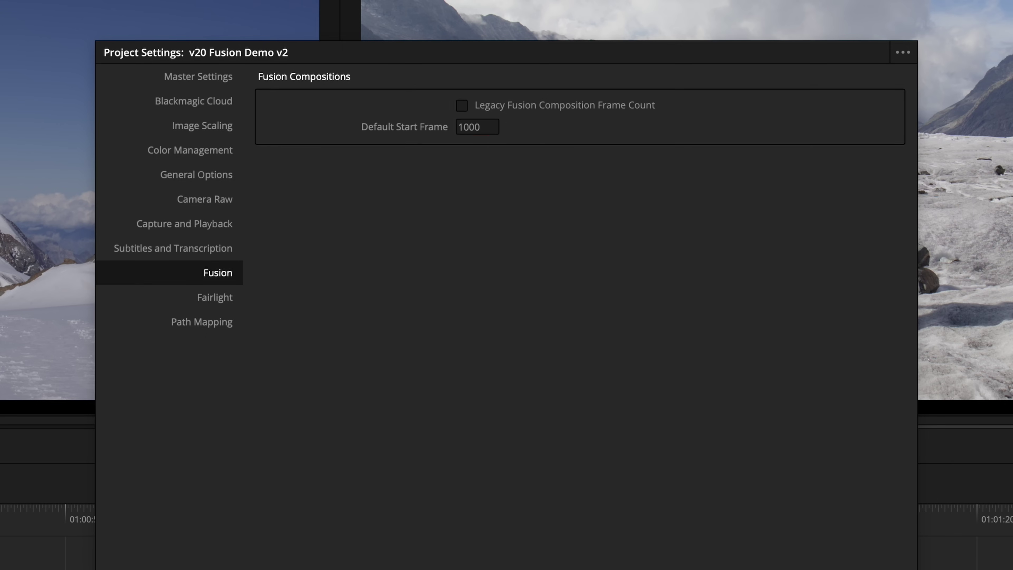
{"action": "left_click", "coordinate": [679, 487]}
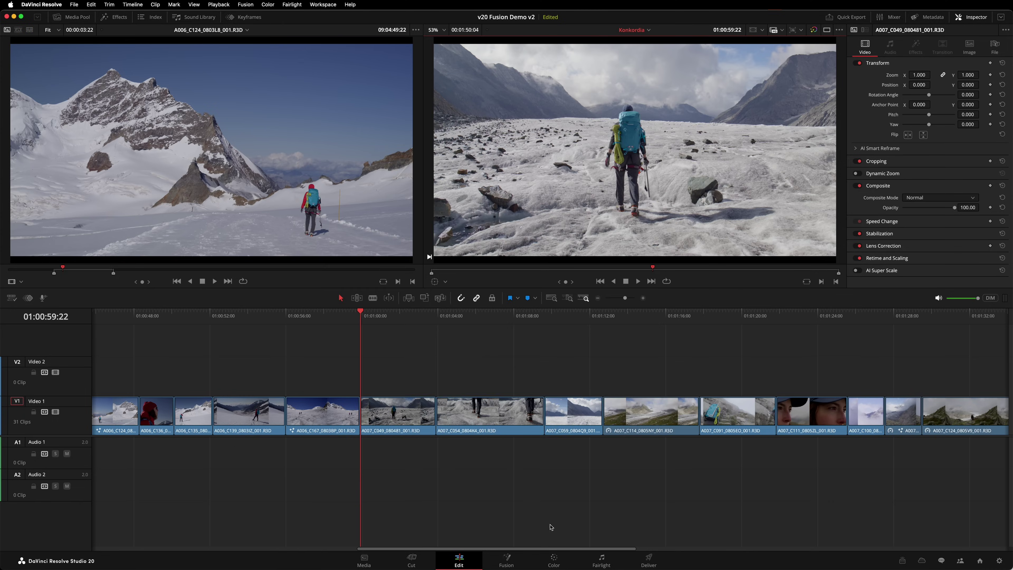
- Switch to the Fusion page showing the FROZEN Text1 node merged over MediaIn1
{"action": "left_click", "coordinate": [514, 561]}
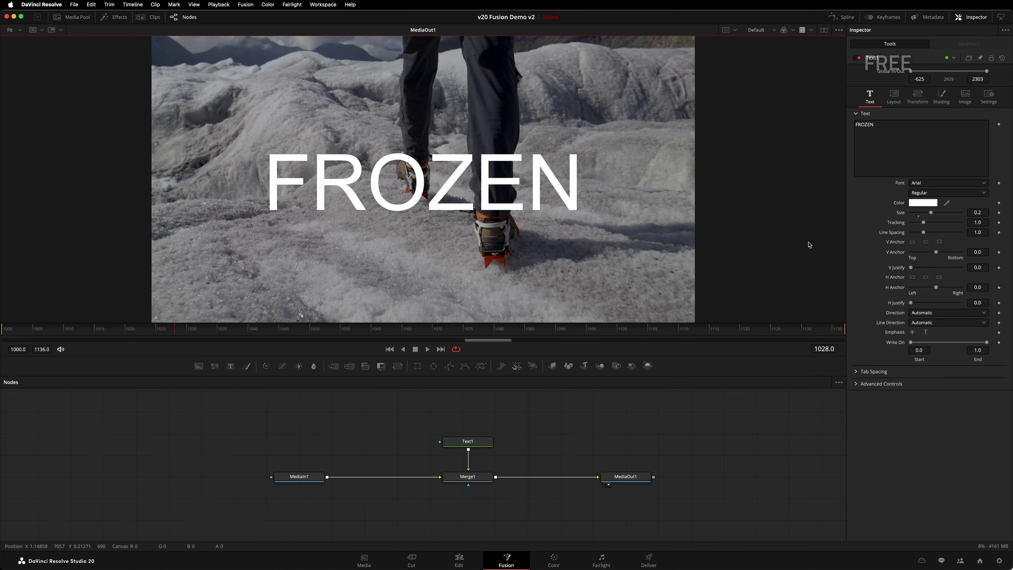
- Browse the Inspector Font list and dismiss it, keeping Arial
{"action": "left_click", "coordinate": [966, 184]}
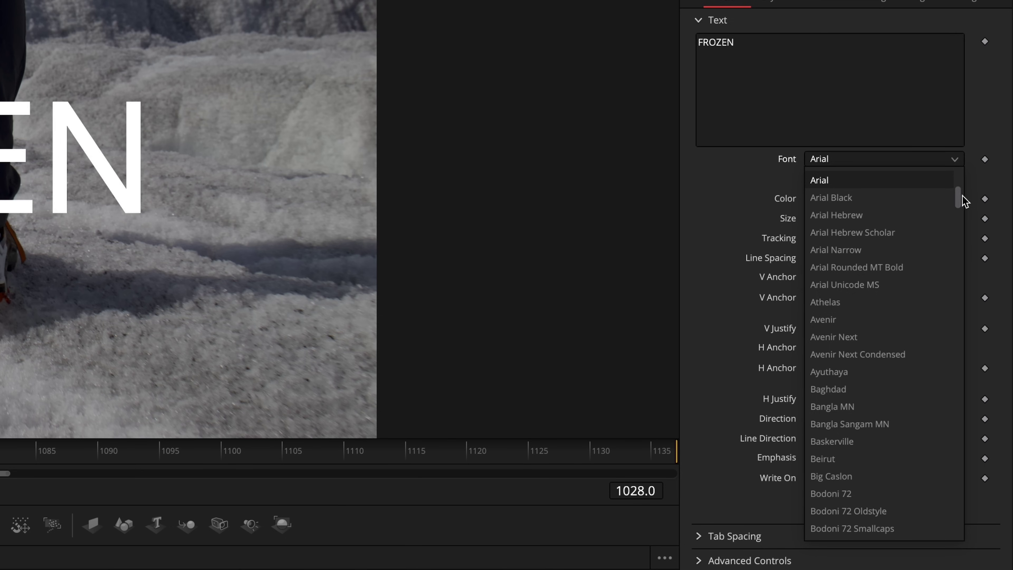
{"action": "left_click_drag", "start_coordinate": [965, 201], "coordinate": [980, 367]}
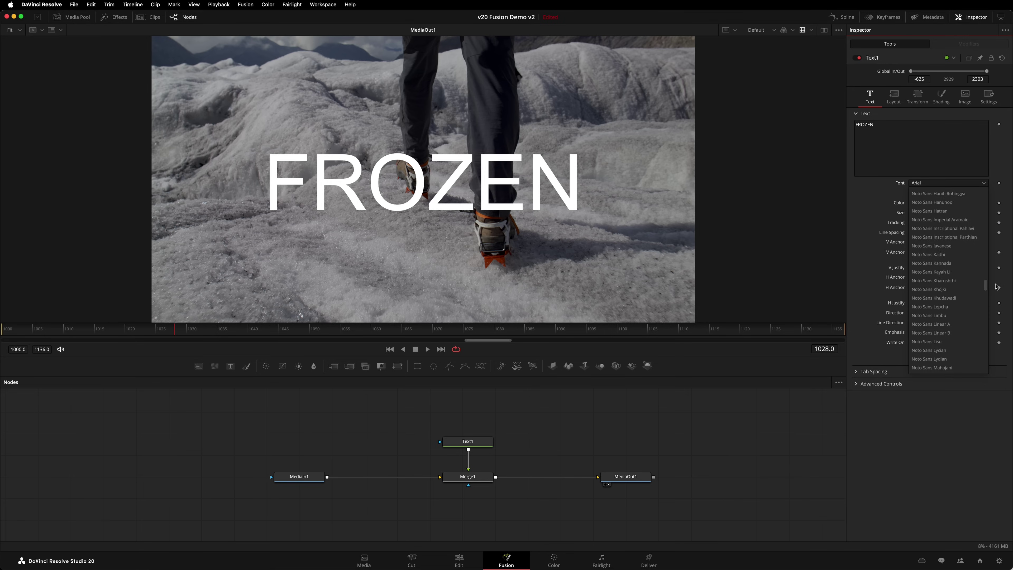
{"action": "key", "text": "Escape"}
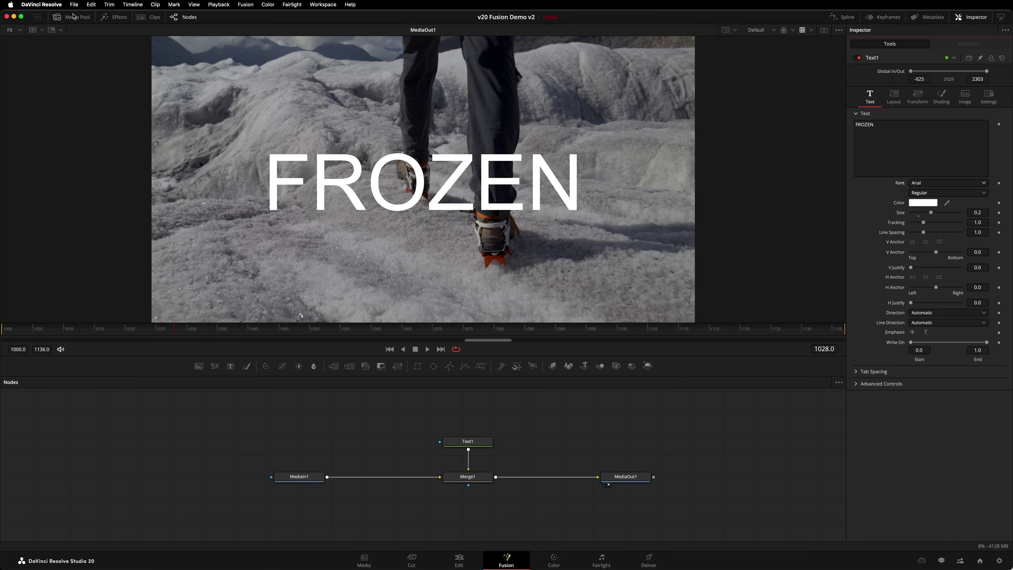
- Open DaVinci Resolve Preferences at the User tab's Editing settings
{"action": "left_click", "coordinate": [62, 6]}
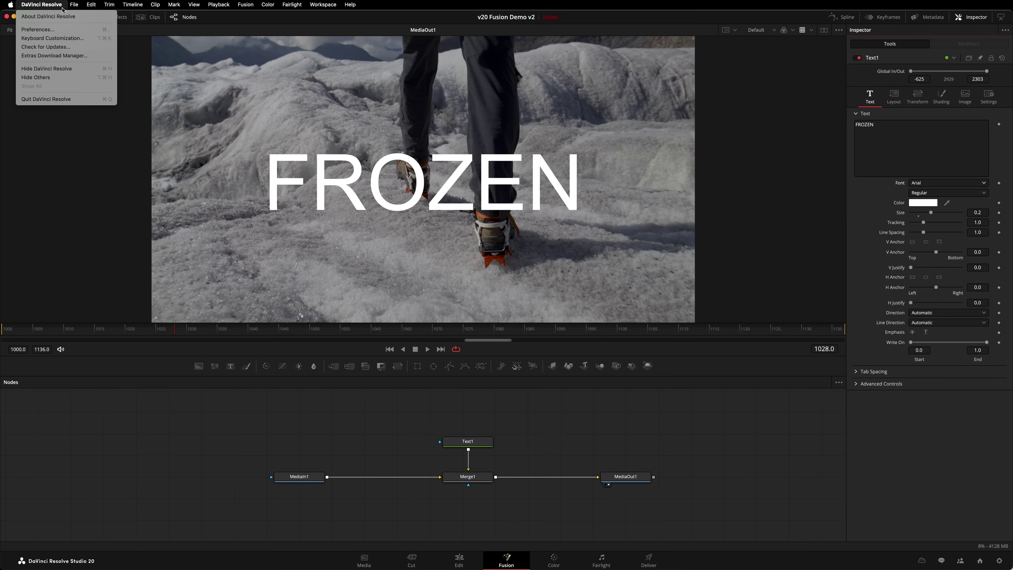
{"action": "left_click", "coordinate": [65, 30]}
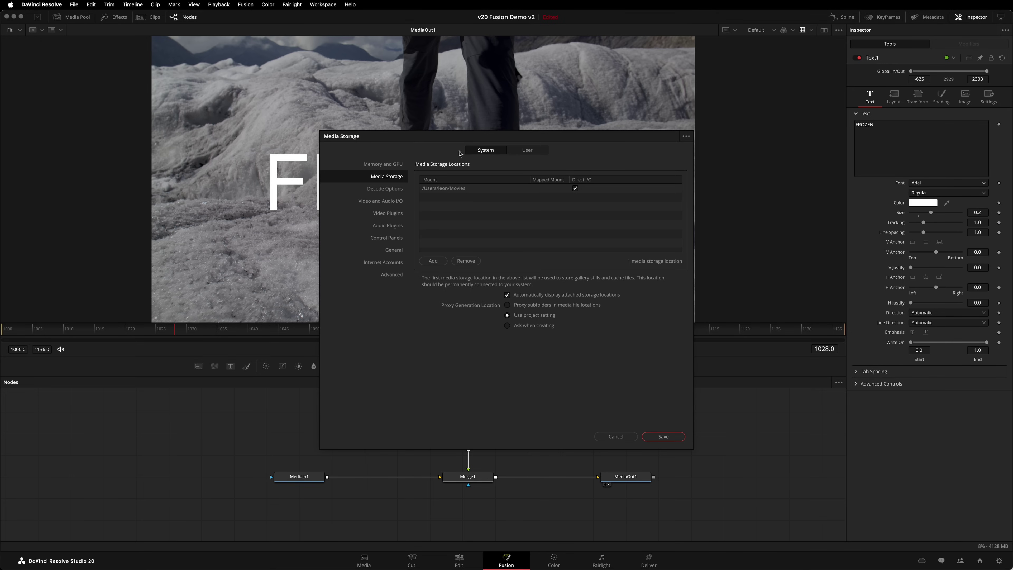
{"action": "left_click", "coordinate": [516, 154]}
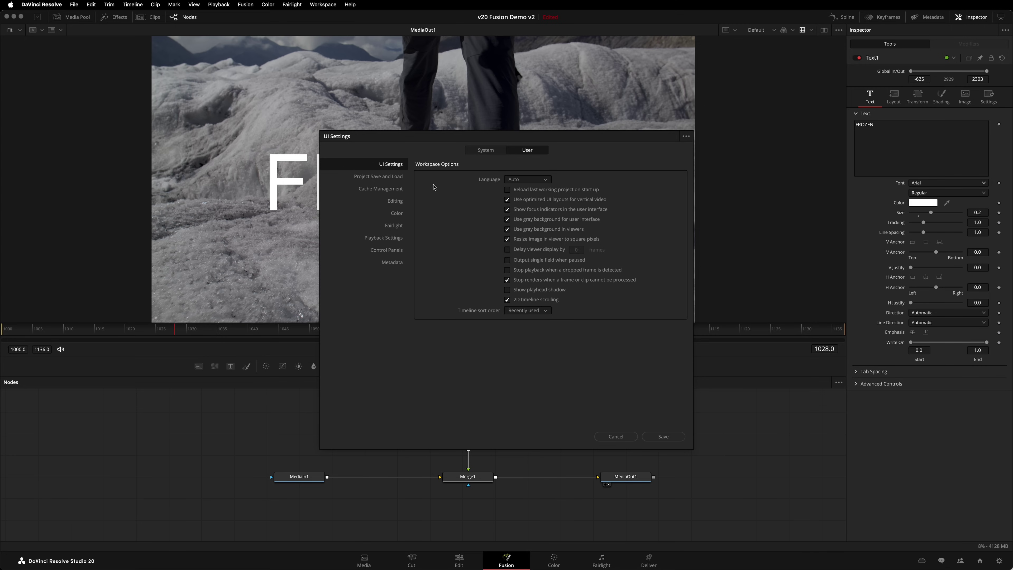
{"action": "left_click", "coordinate": [396, 201]}
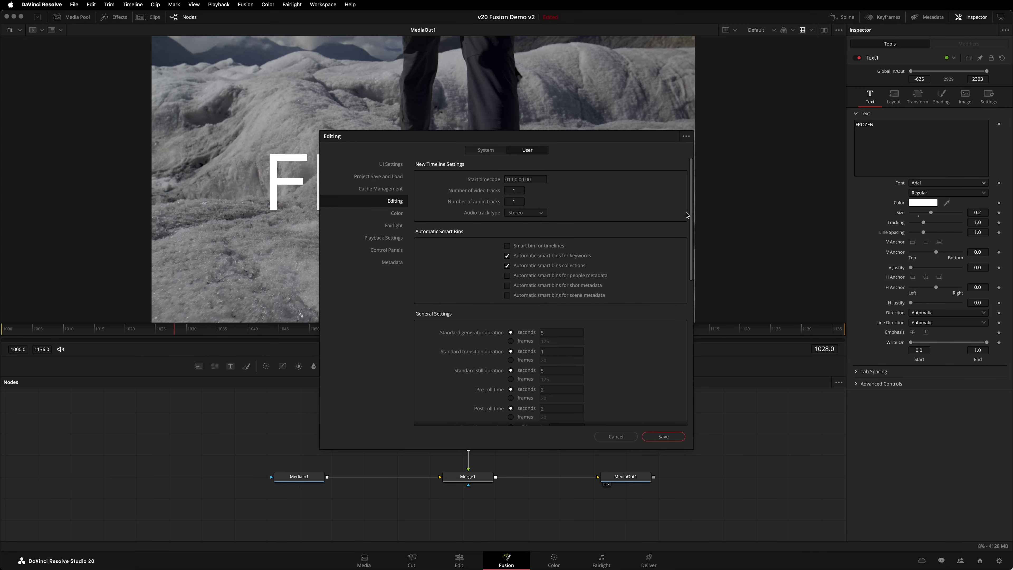
- Scroll to the Text preferences and check the three-font DVRFontList file in TextEdit
{"action": "left_click_drag", "start_coordinate": [691, 217], "coordinate": [699, 366]}
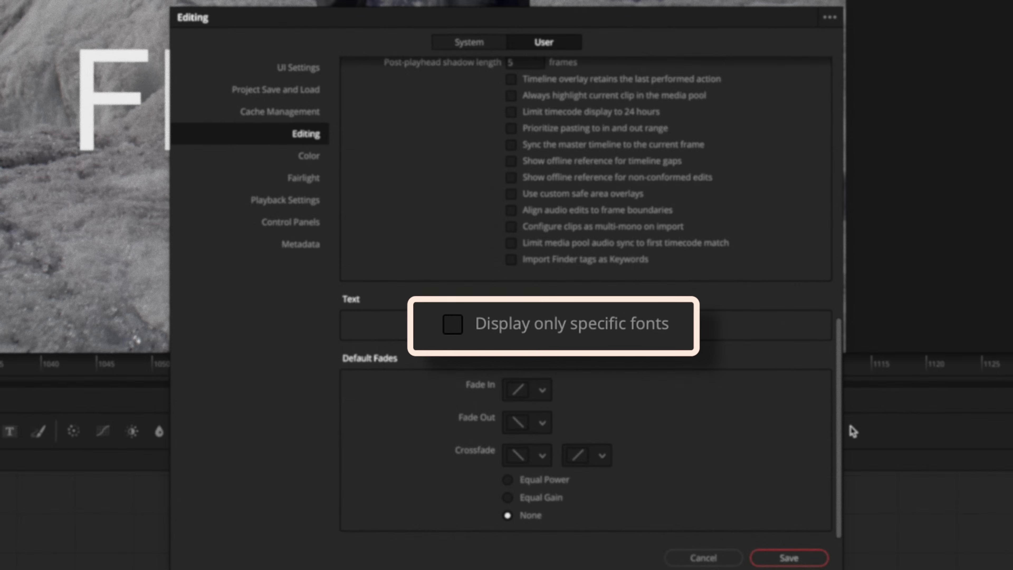
{"action": "key", "text": "super+Tab"}
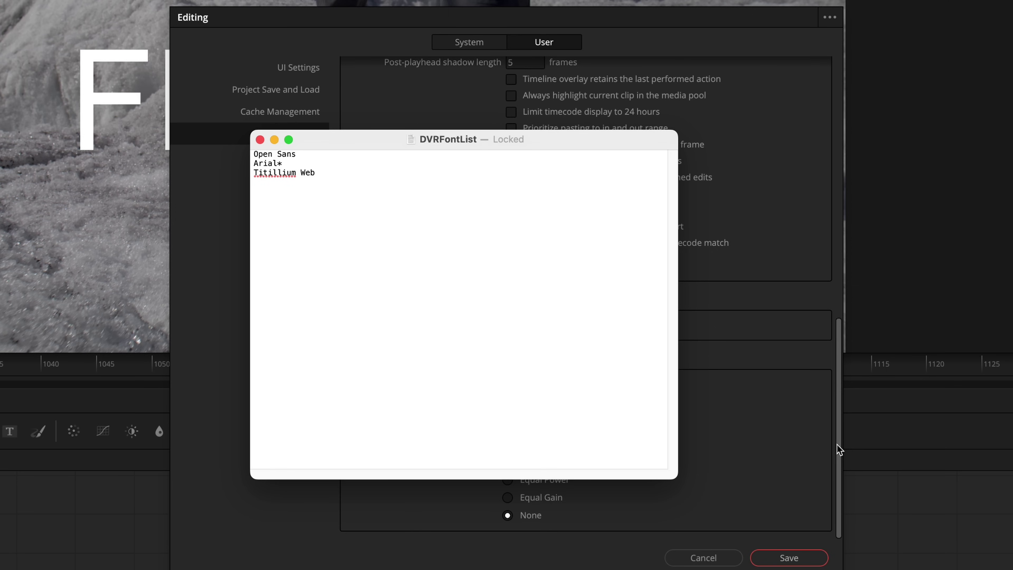
{"action": "key", "text": "super+Tab"}
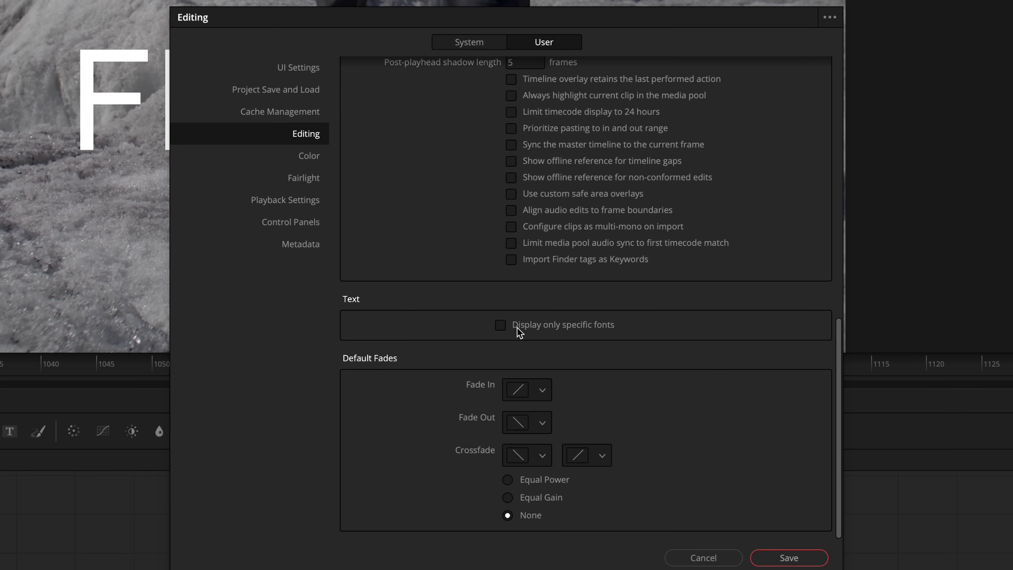
- Enable Display only specific fonts with DVRFontList, save Preferences, and check the shortened Font list
{"action": "left_click", "coordinate": [503, 326]}
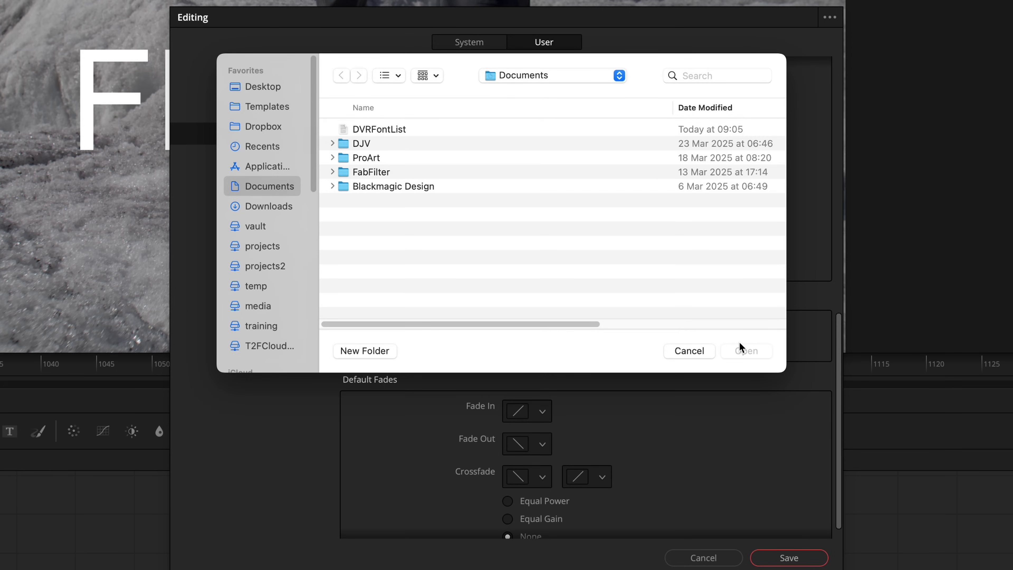
{"action": "left_click", "coordinate": [404, 136]}
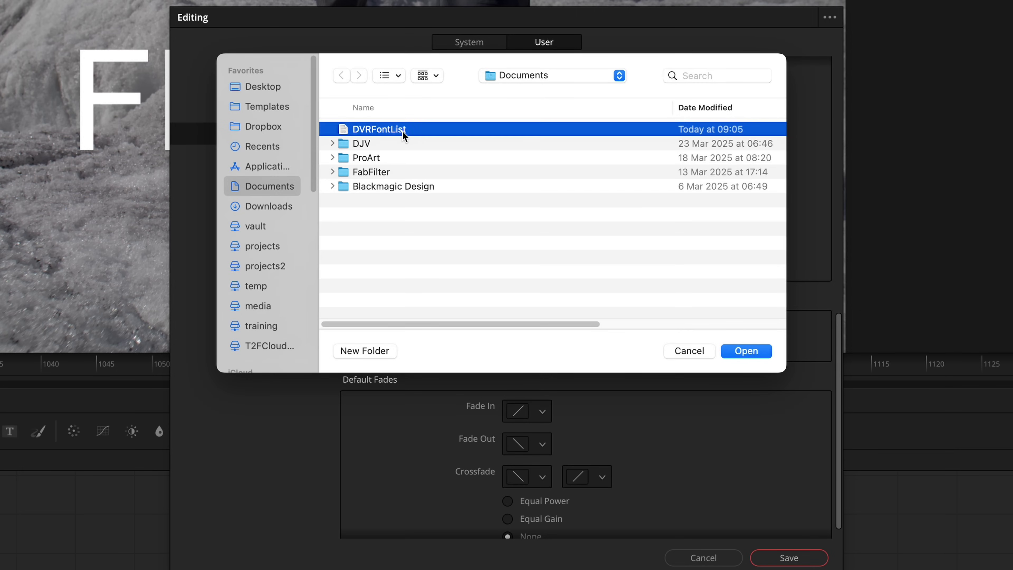
{"action": "left_click", "coordinate": [745, 353]}
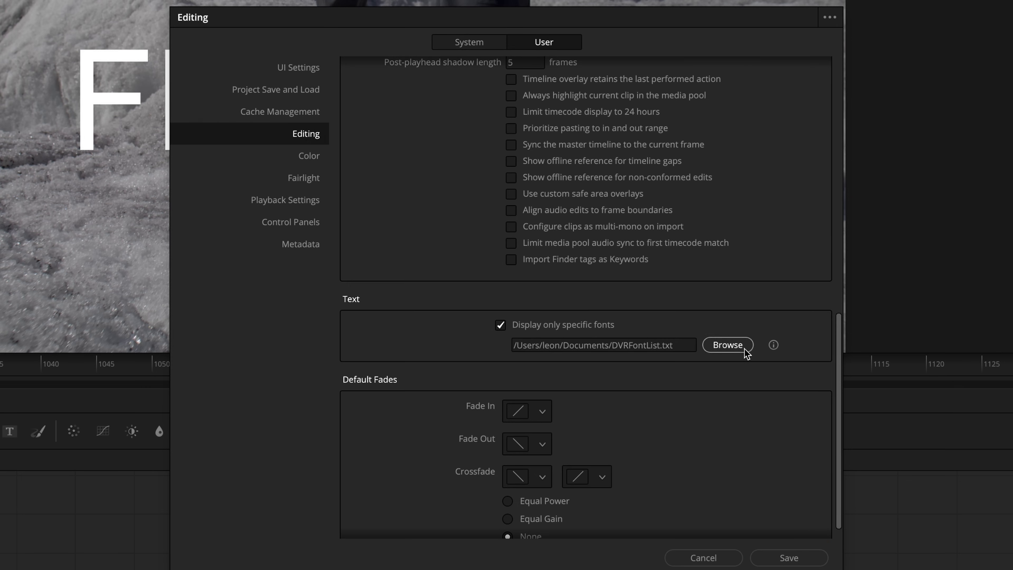
{"action": "left_click", "coordinate": [796, 558]}
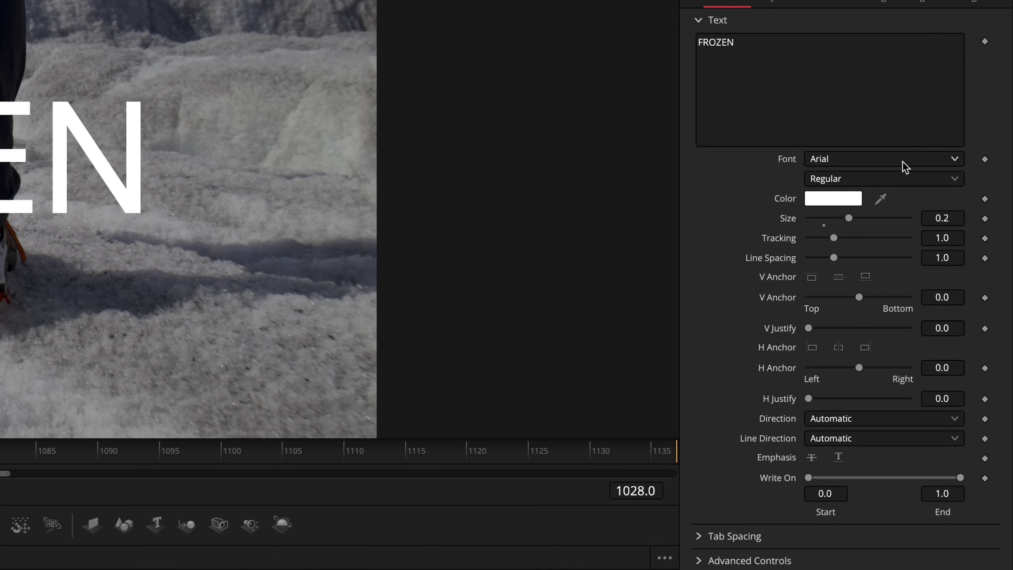
{"action": "left_click", "coordinate": [906, 167]}
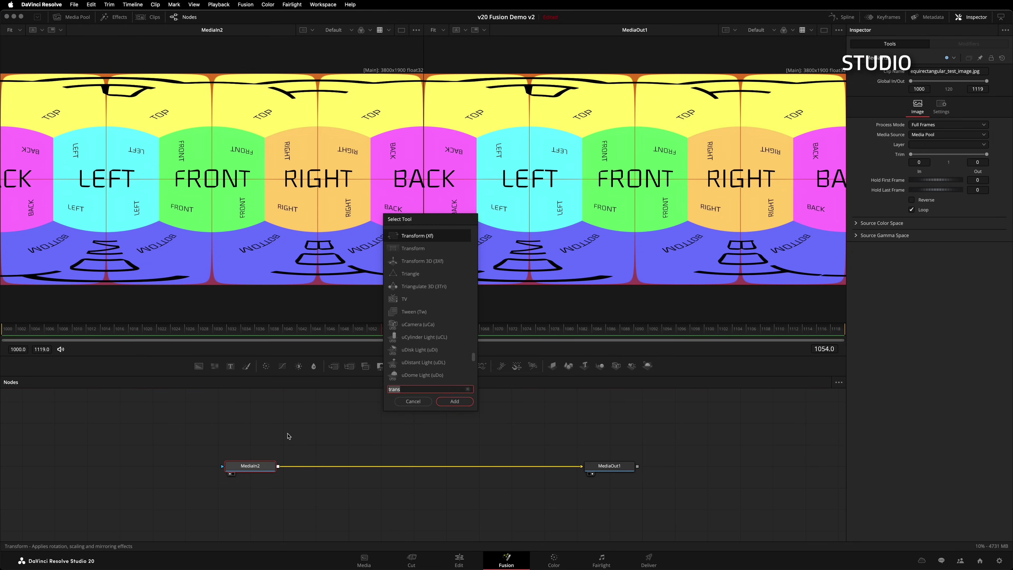
- Search the Select Tool list for 'vr' and highlight PanoMap
{"action": "type", "text": "vr"}
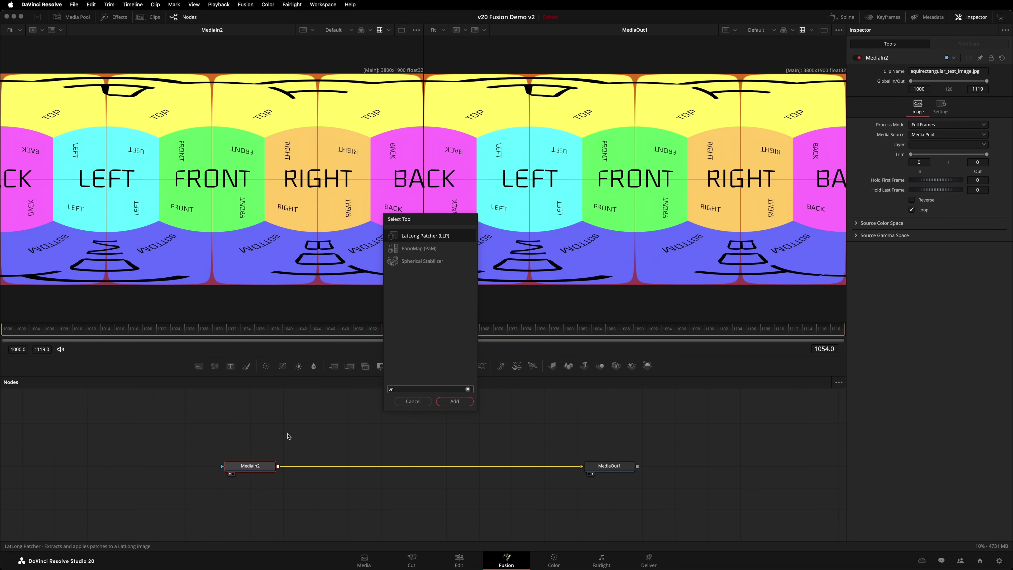
{"action": "key", "text": "Down"}
- Insert PanoMap1, set it From LatLong To VR180, and set X rotation to -9.1
{"action": "key", "text": "Return"}
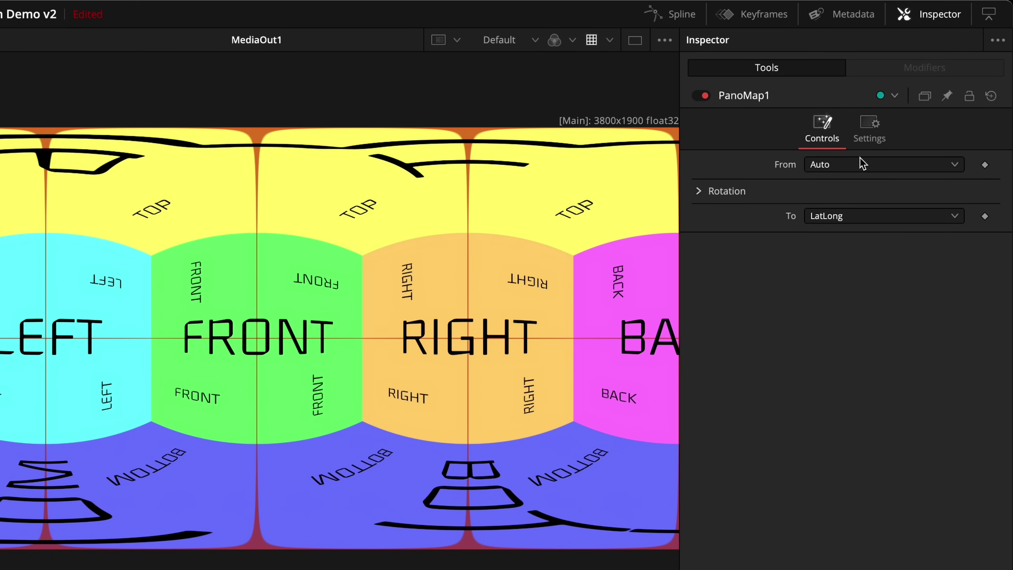
{"action": "left_click", "coordinate": [859, 170]}
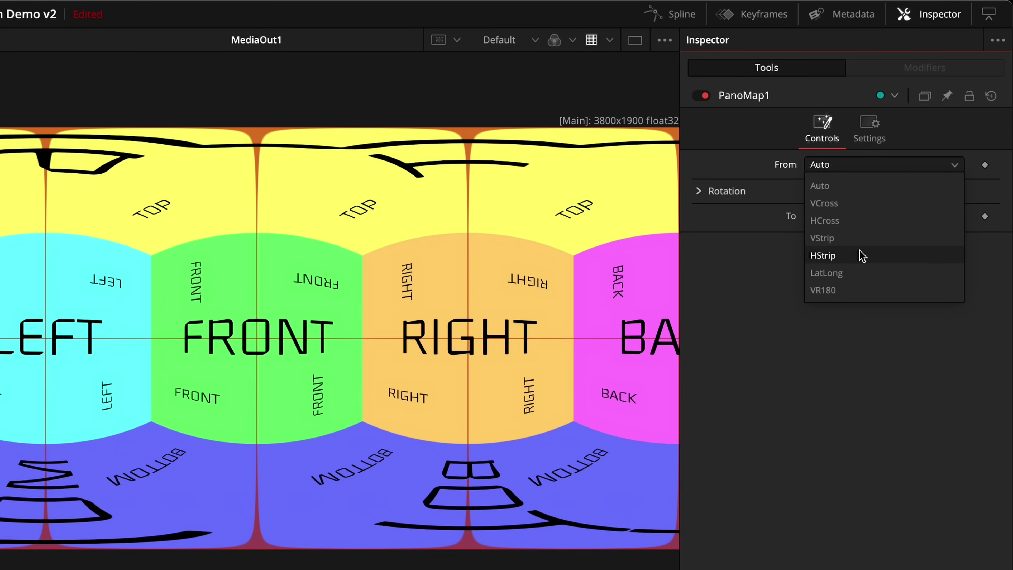
{"action": "left_click", "coordinate": [860, 273]}
{"action": "left_click", "coordinate": [849, 221]}
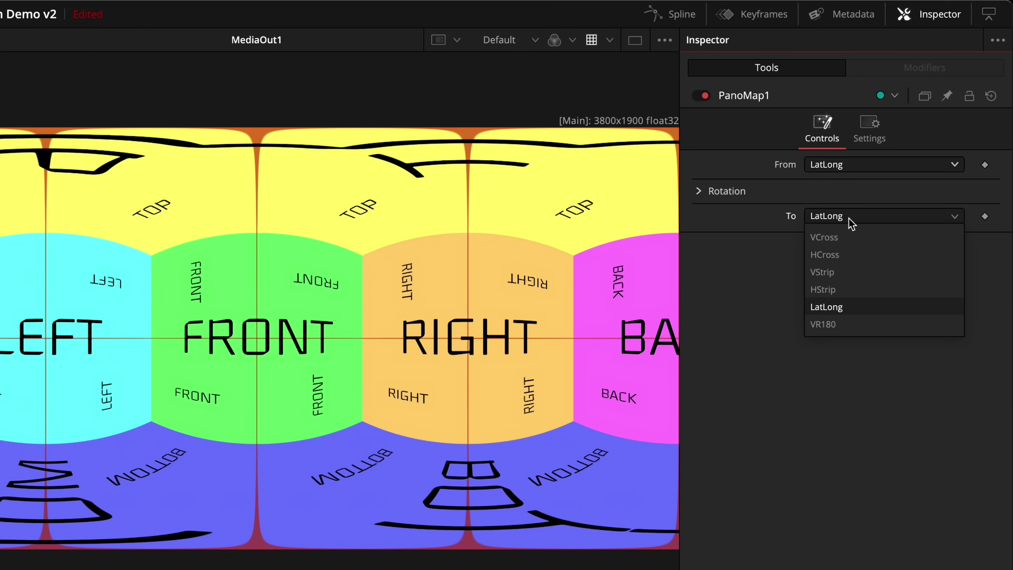
{"action": "left_click", "coordinate": [862, 325]}
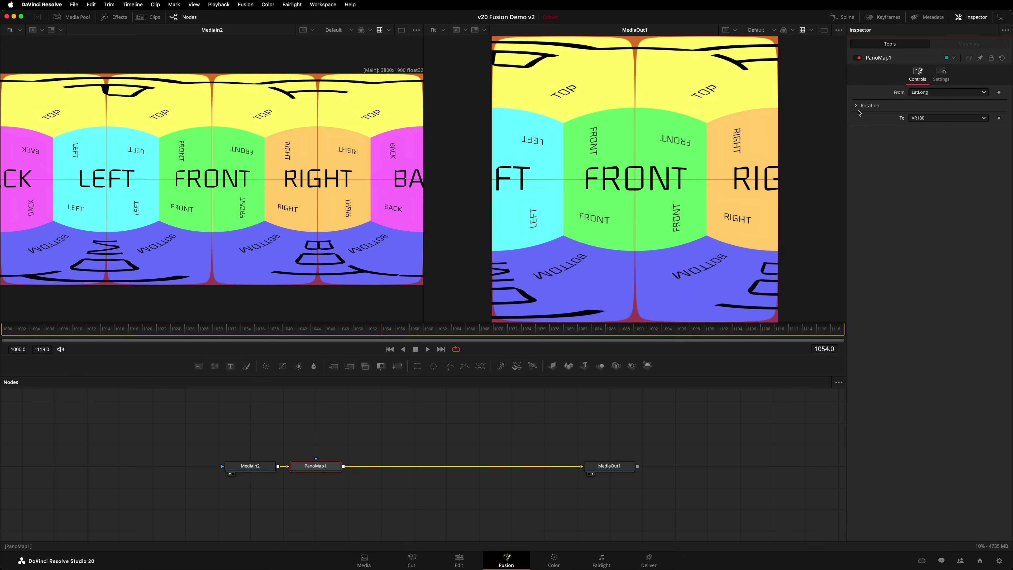
{"action": "left_click", "coordinate": [856, 106]}
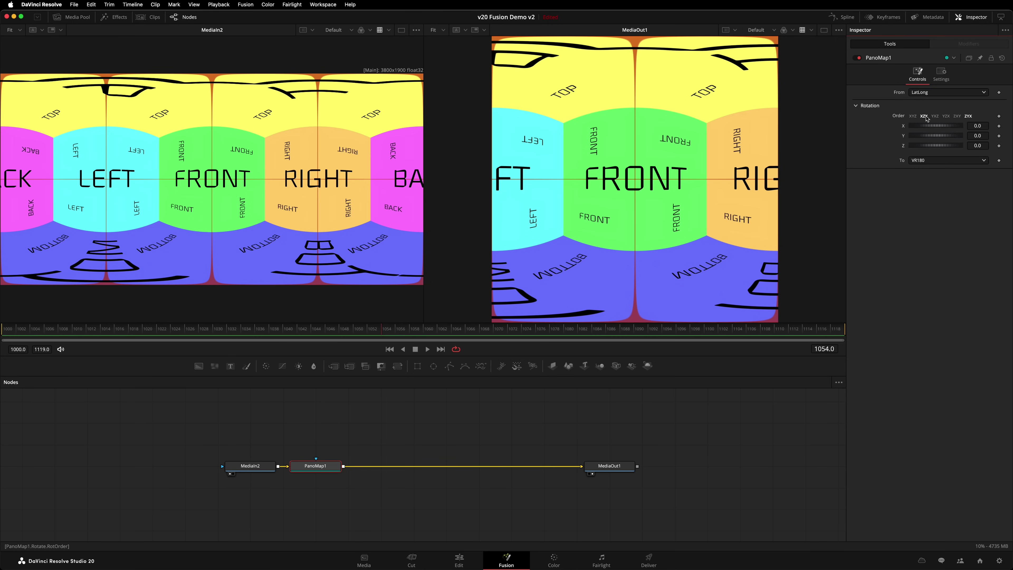
{"action": "mouse_move", "coordinate": [938, 128]}
{"action": "left_mouse_down"}
{"action": "mouse_move", "coordinate": [916, 128]}
{"action": "mouse_move", "coordinate": [936, 132]}
{"action": "left_mouse_up"}
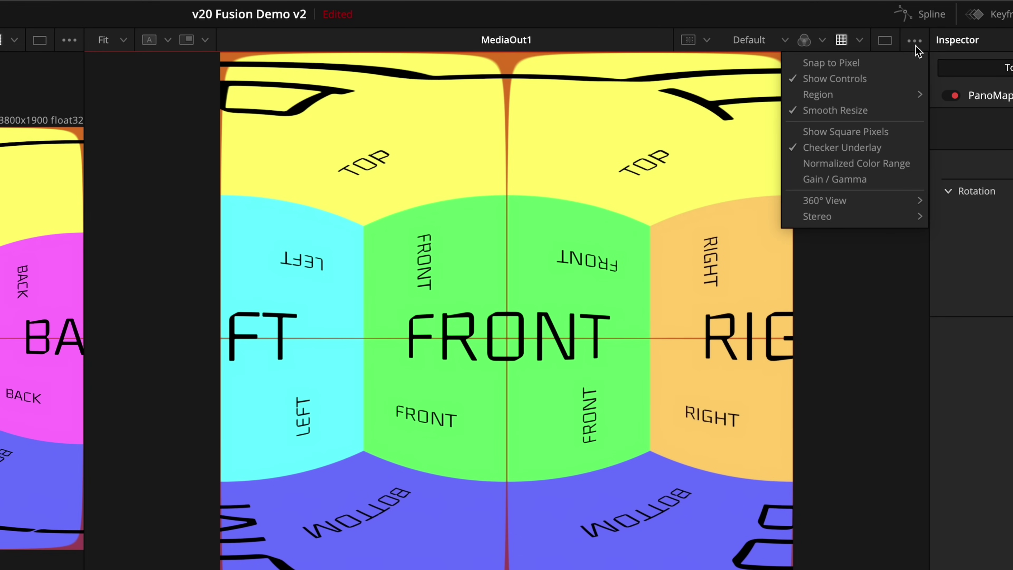
- Set the viewer's 360° View mode to VR180
{"action": "mouse_move", "coordinate": [890, 204]}
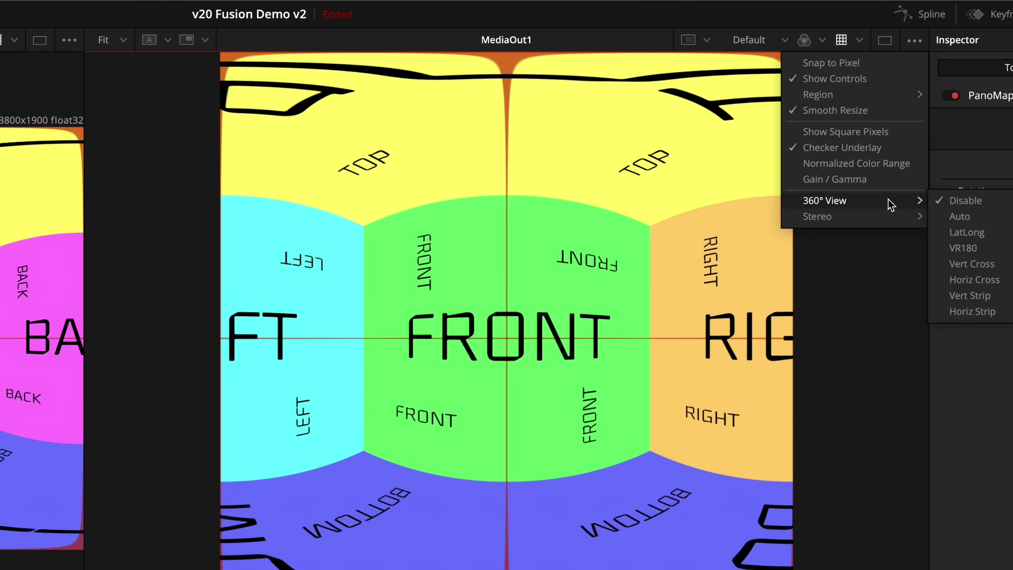
{"action": "left_click", "coordinate": [991, 249]}
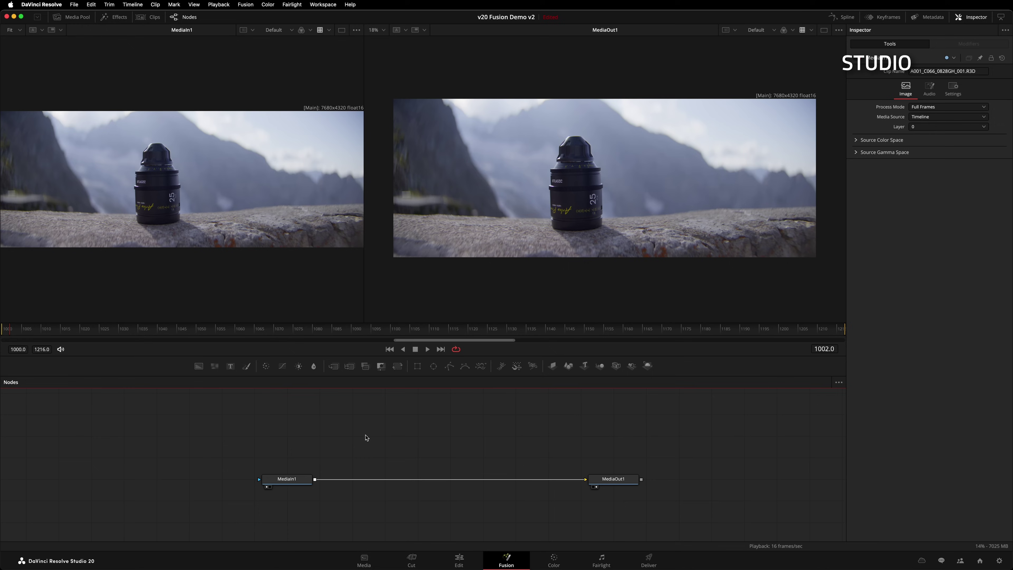
- Add a Warper node after MediaIn1 via a 'trans' tool search
{"action": "left_click", "coordinate": [298, 477]}
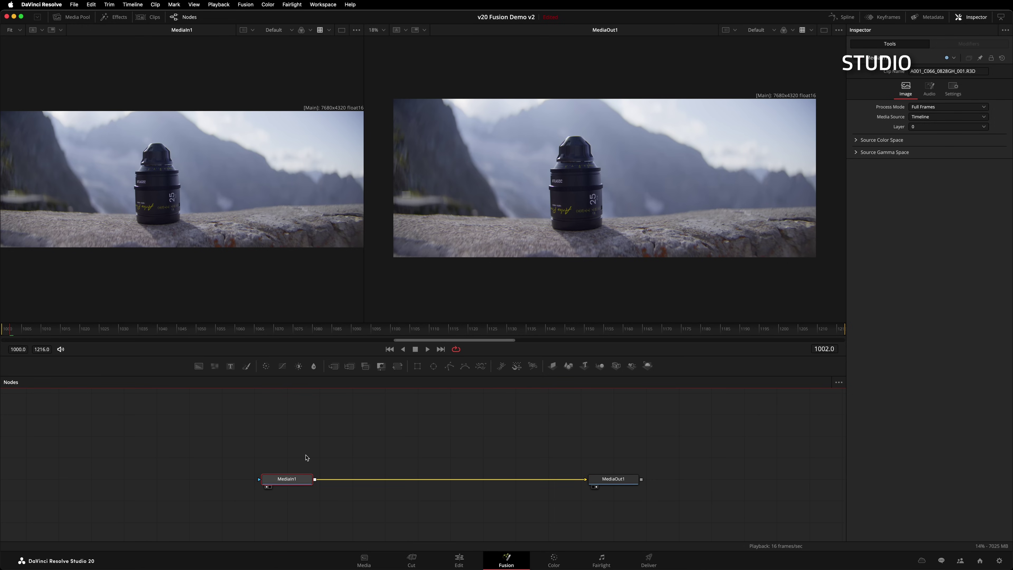
{"action": "key", "text": "shift+space"}
{"action": "type", "text": "trans"}
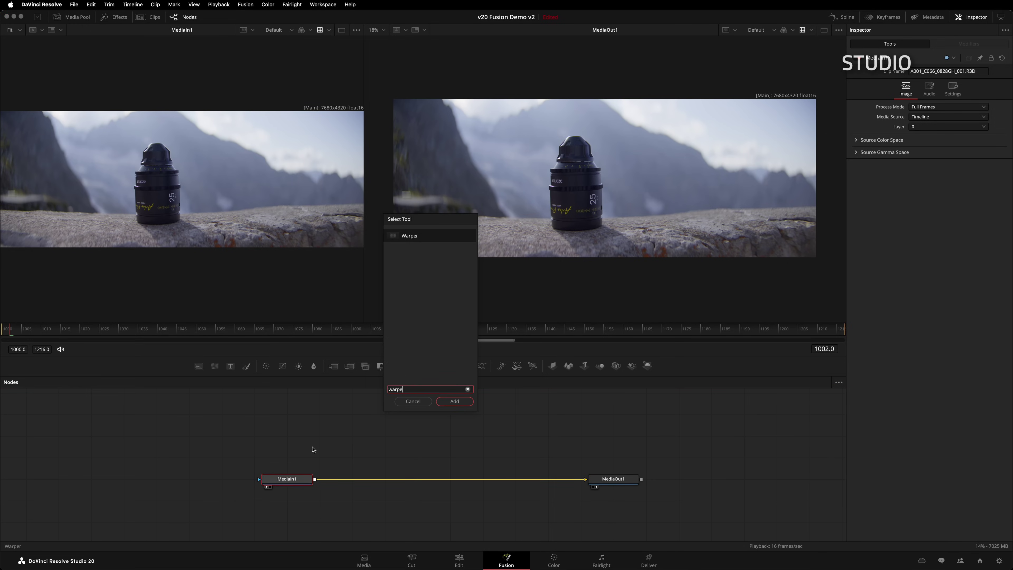
{"action": "key", "text": "Return"}
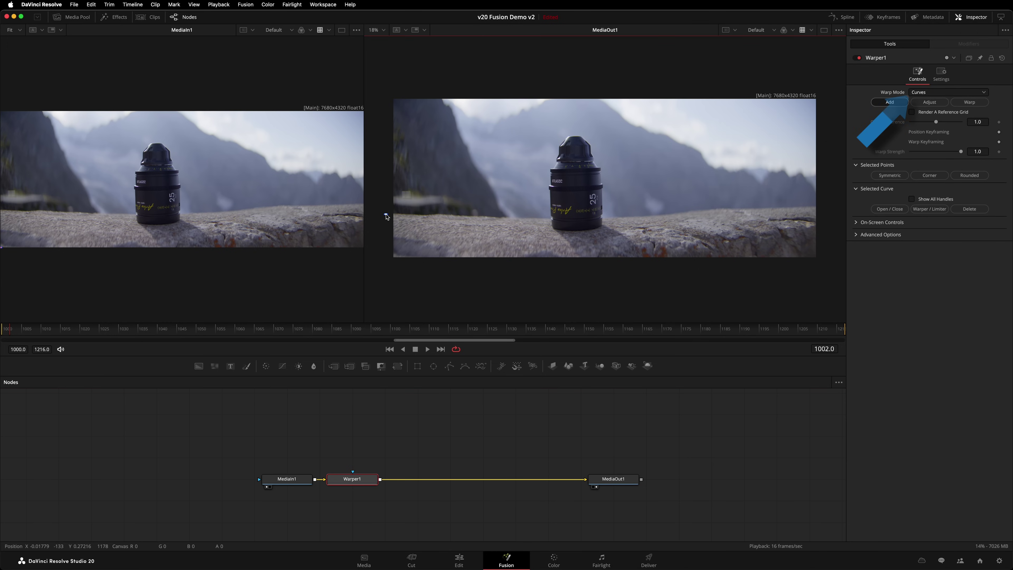
- Draw a multi-point warp curve along the top of the rock ledge
{"action": "left_click_drag", "start_coordinate": [385, 214], "coordinate": [499, 222]}
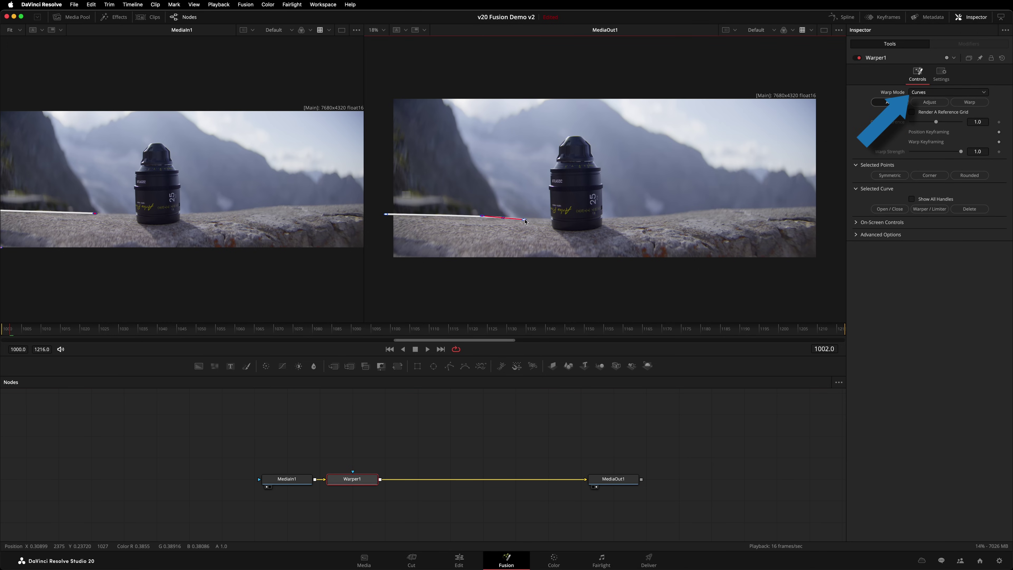
{"action": "left_click_drag", "start_coordinate": [525, 221], "coordinate": [649, 216]}
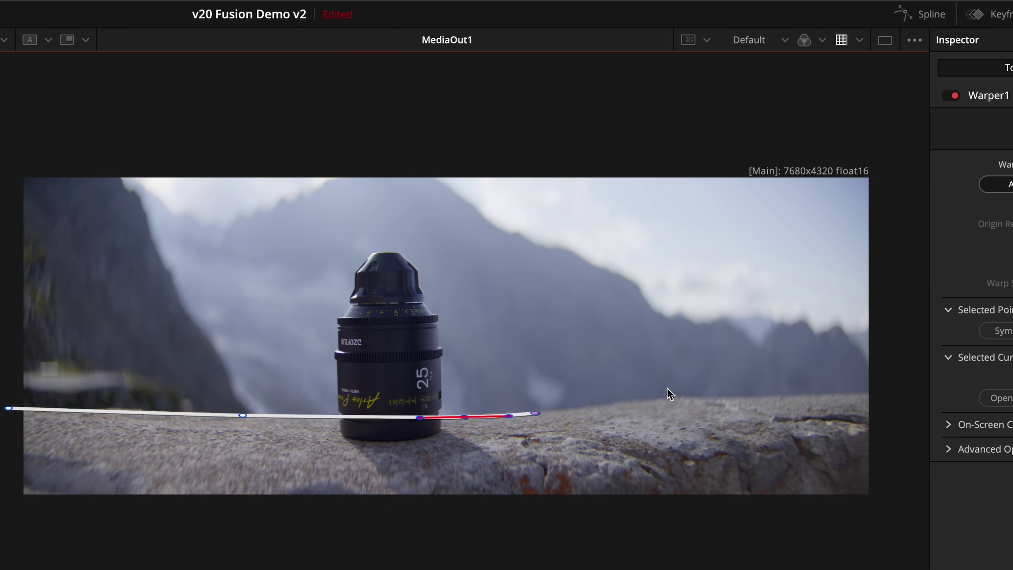
{"action": "left_click_drag", "start_coordinate": [671, 394], "coordinate": [721, 401]}
{"action": "left_click", "coordinate": [884, 392]}
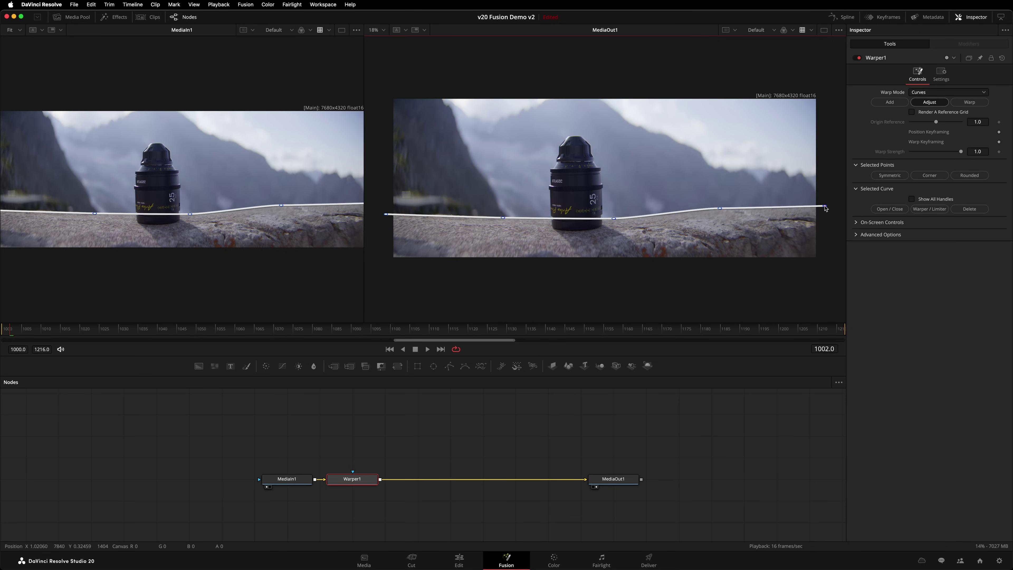
- Switch Warper1 to Warp and drag the curve's points down to level the ledge
{"action": "left_click", "coordinate": [960, 105]}
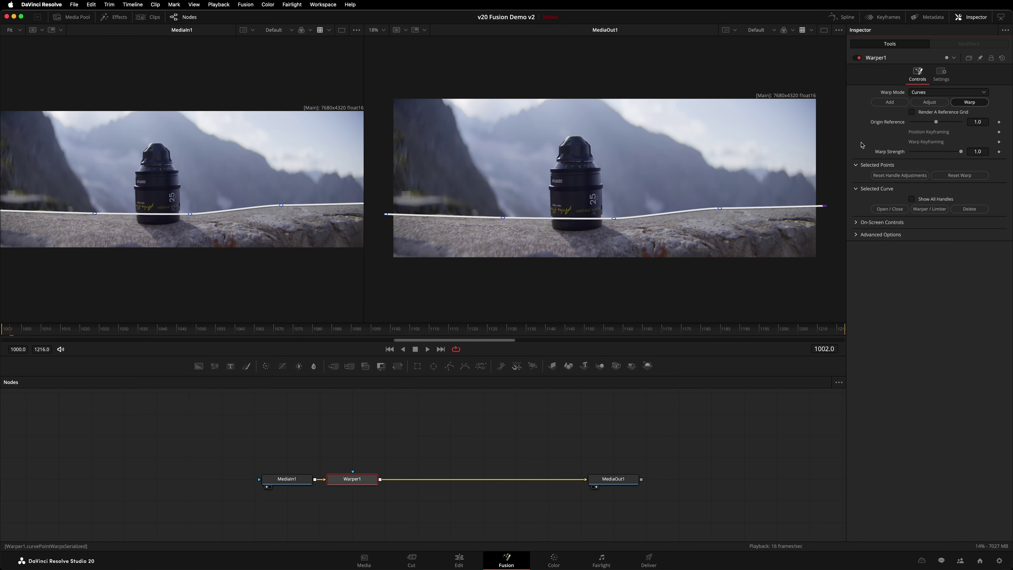
{"action": "left_click_drag", "start_coordinate": [718, 208], "coordinate": [719, 218]}
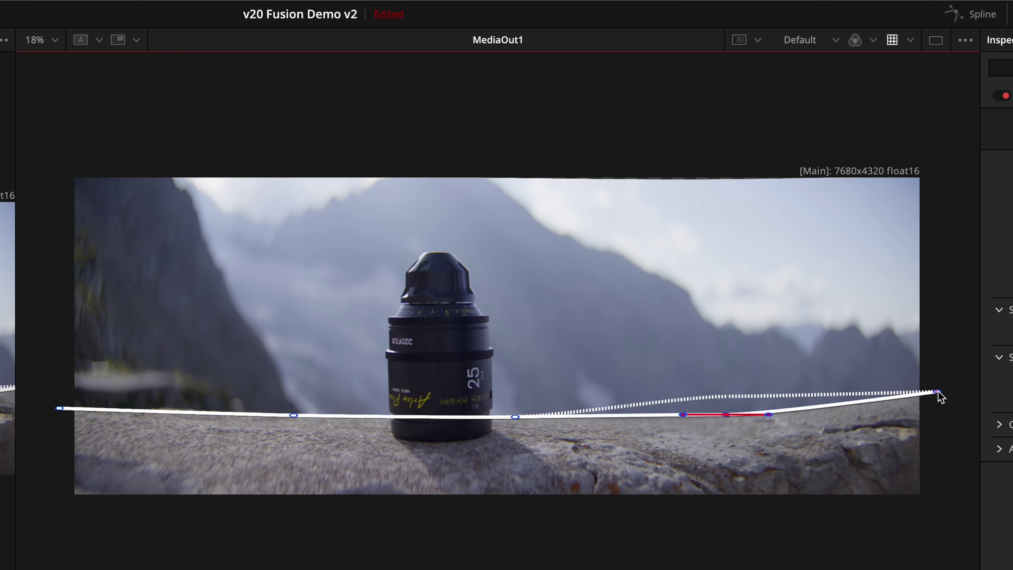
{"action": "left_click_drag", "start_coordinate": [938, 392], "coordinate": [942, 411]}
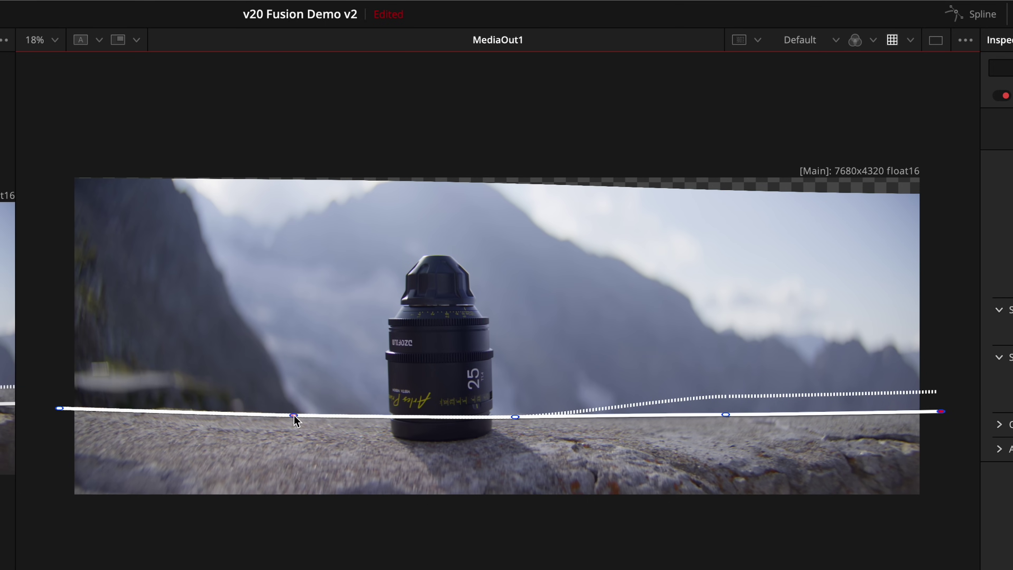
{"action": "left_click_drag", "start_coordinate": [293, 416], "coordinate": [293, 418]}
- Lower the curve's left-end points and set the Warper's Limits to Around The Edges
{"action": "left_click_drag", "start_coordinate": [60, 414], "coordinate": [59, 429]}
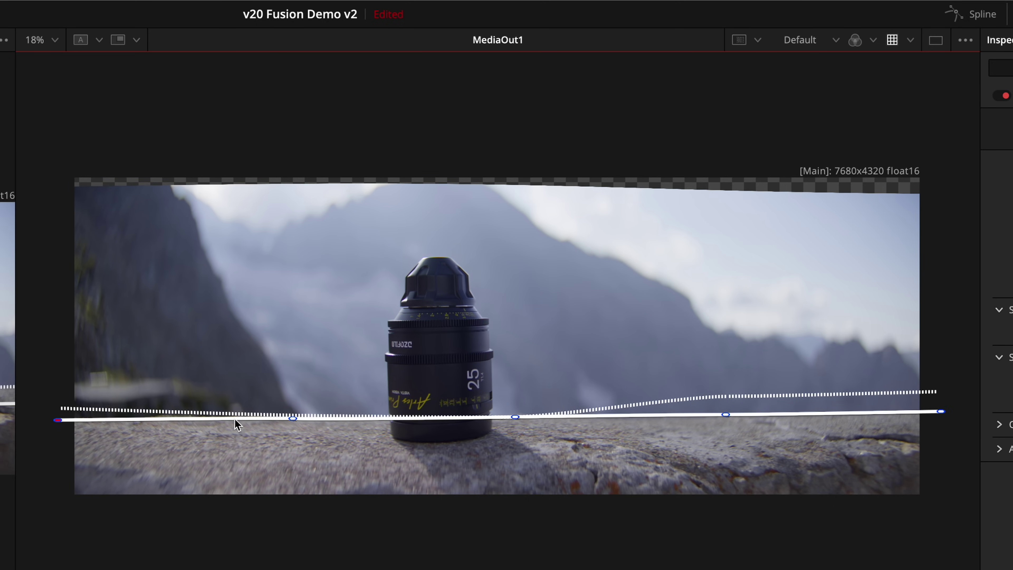
{"action": "left_click", "coordinate": [293, 418]}
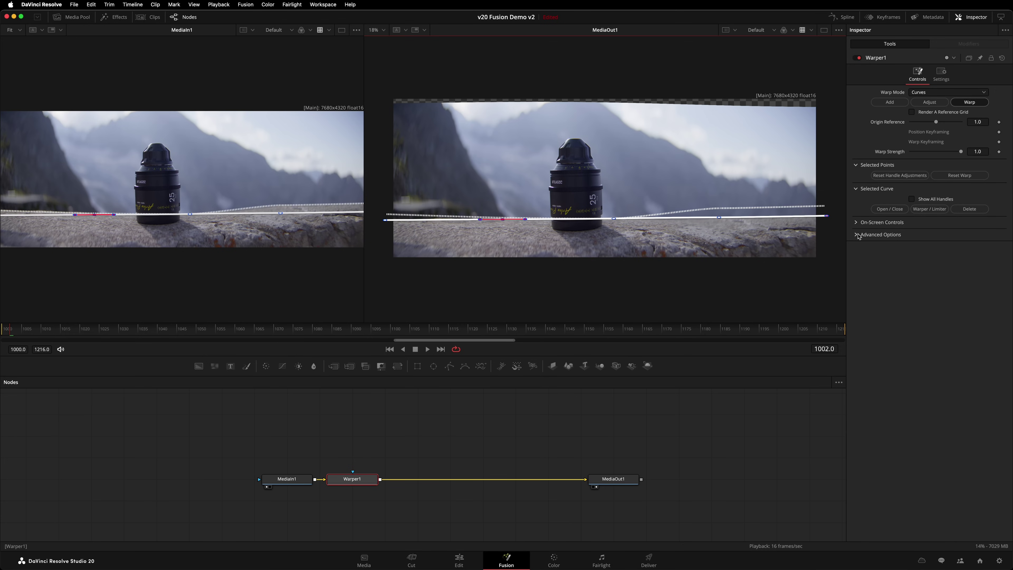
{"action": "left_click", "coordinate": [857, 234]}
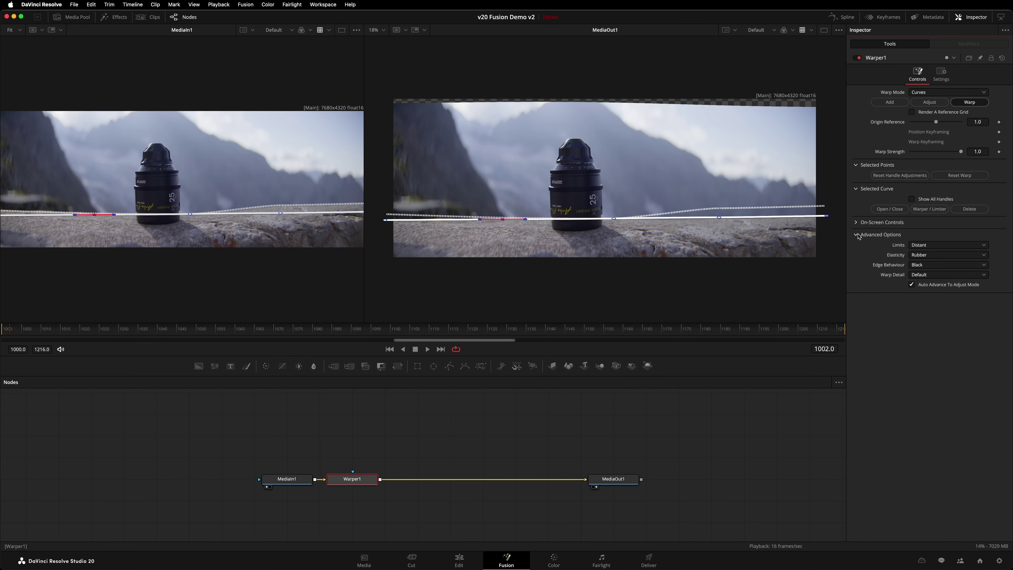
{"action": "left_click", "coordinate": [934, 247]}
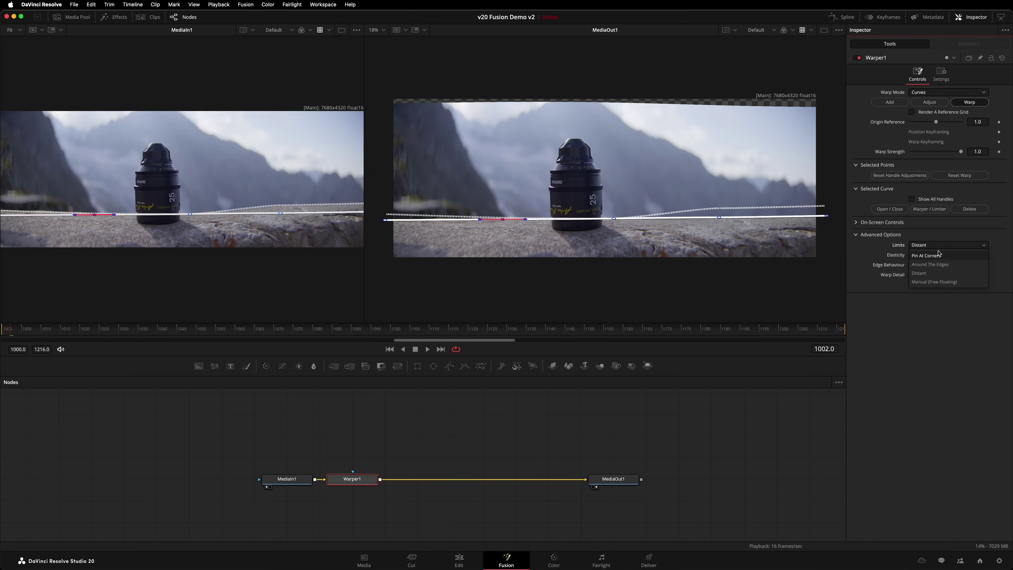
{"action": "left_click", "coordinate": [951, 265]}
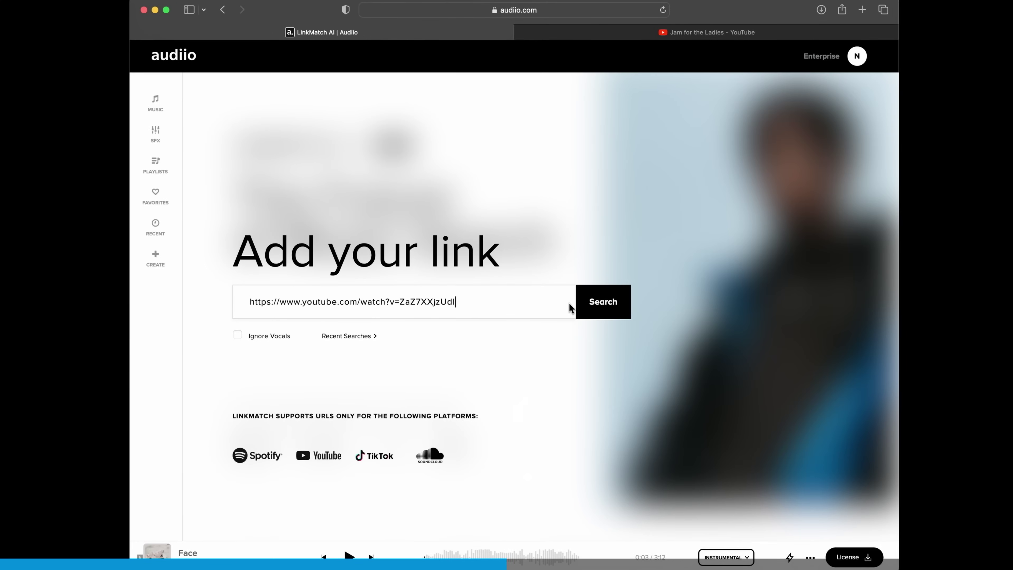
- Search LinkMatch AI for music tracks matching the entered YouTube link
{"action": "left_click", "coordinate": [602, 308]}
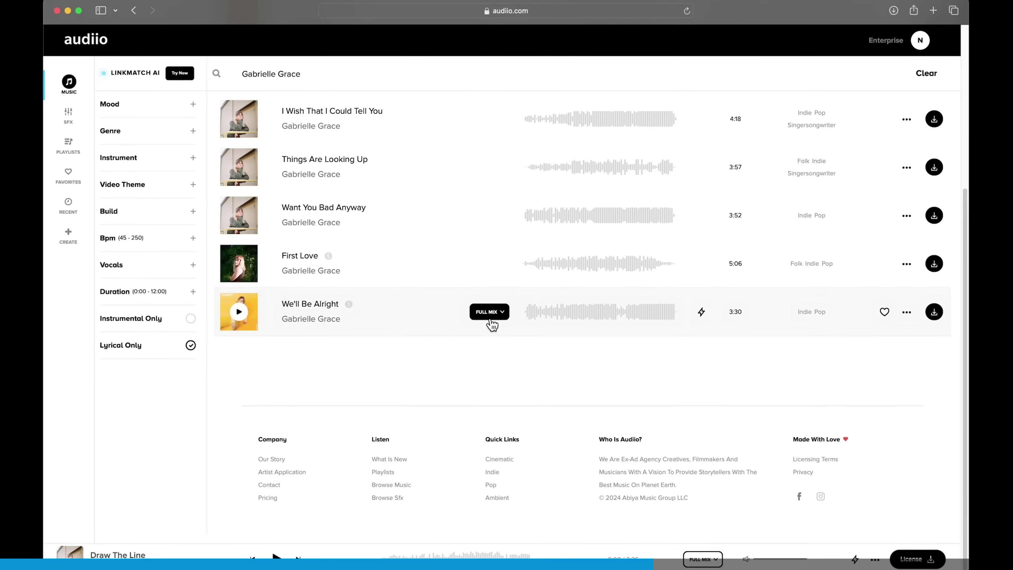
- Open the FULL MIX stem menu on the We'll Be Alright track row
{"action": "left_click", "coordinate": [491, 319]}
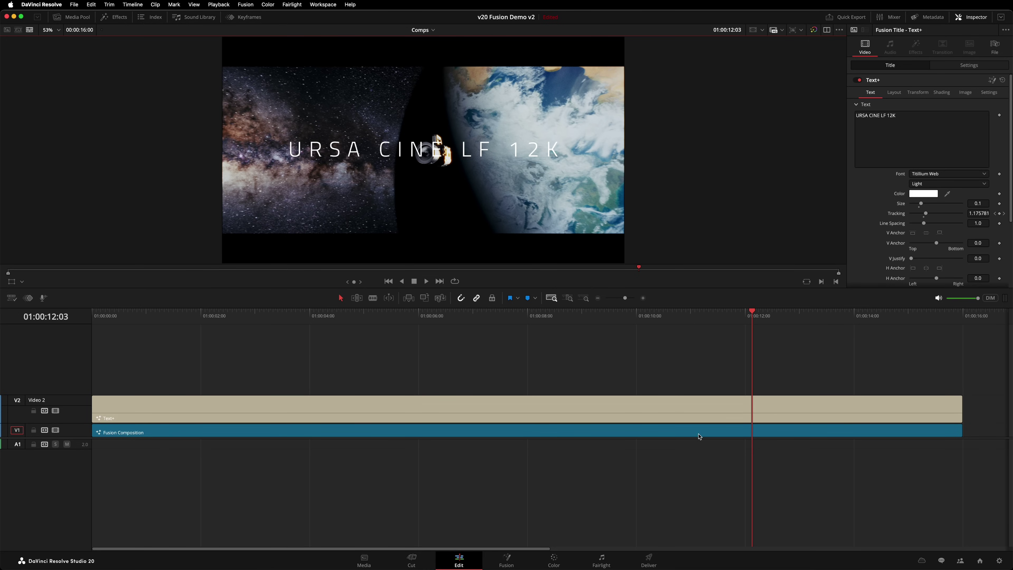
- Switch from the Edit page to the Fusion page to see the space composition's nodes
{"action": "left_click", "coordinate": [521, 558]}
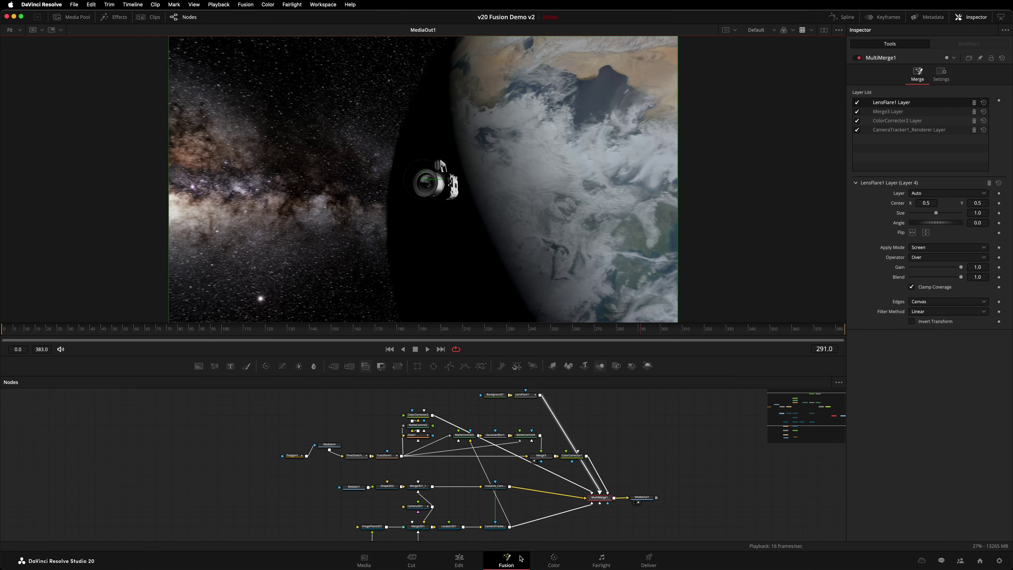
- Select MediaOut1 and set its Color Grade to Color, then to Mix
{"action": "left_click", "coordinate": [649, 501]}
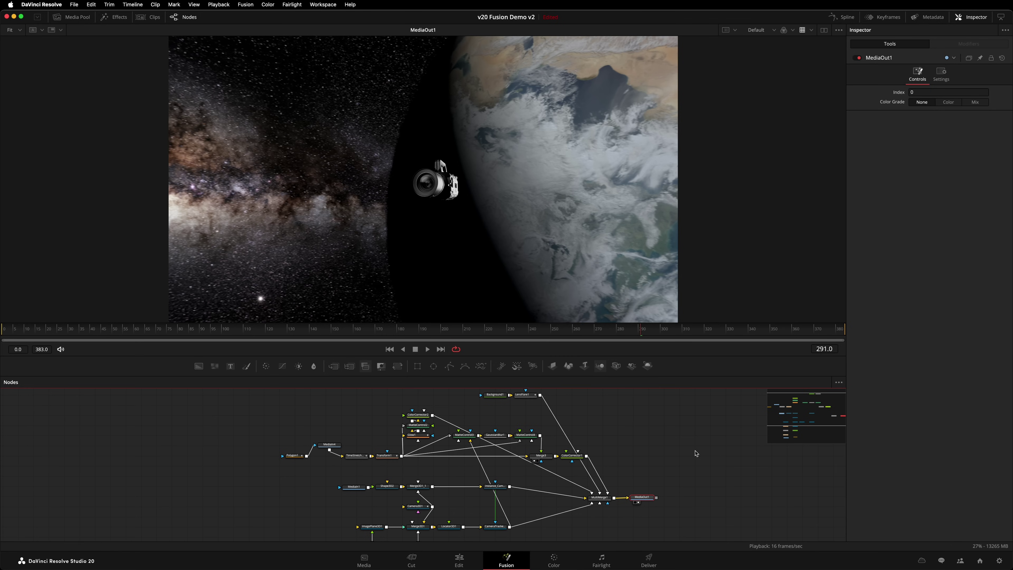
{"action": "left_click", "coordinate": [955, 103]}
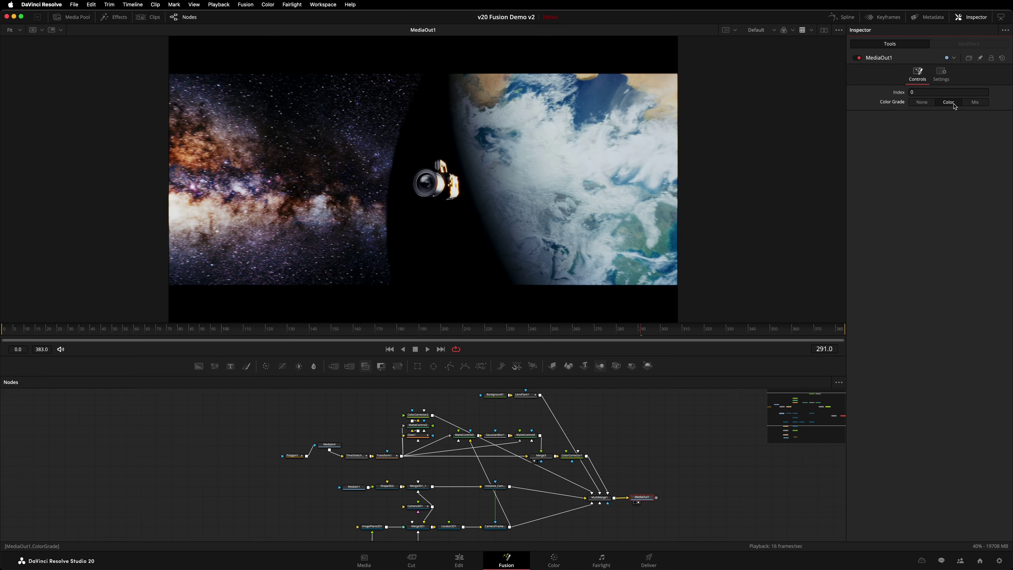
{"action": "left_click", "coordinate": [975, 103]}
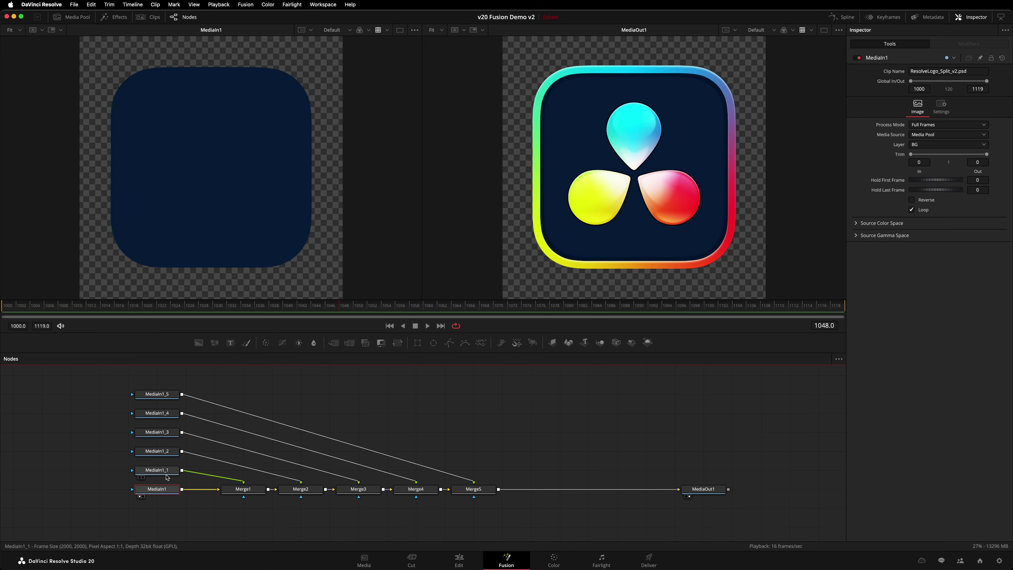
- View each MediaIn layer node in turn: shadow, cyan drop, yellow drop, and red drop with ring
{"action": "left_click", "coordinate": [167, 470]}
{"action": "key", "text": "1"}
{"action": "left_click", "coordinate": [165, 454]}
{"action": "key", "text": "1"}
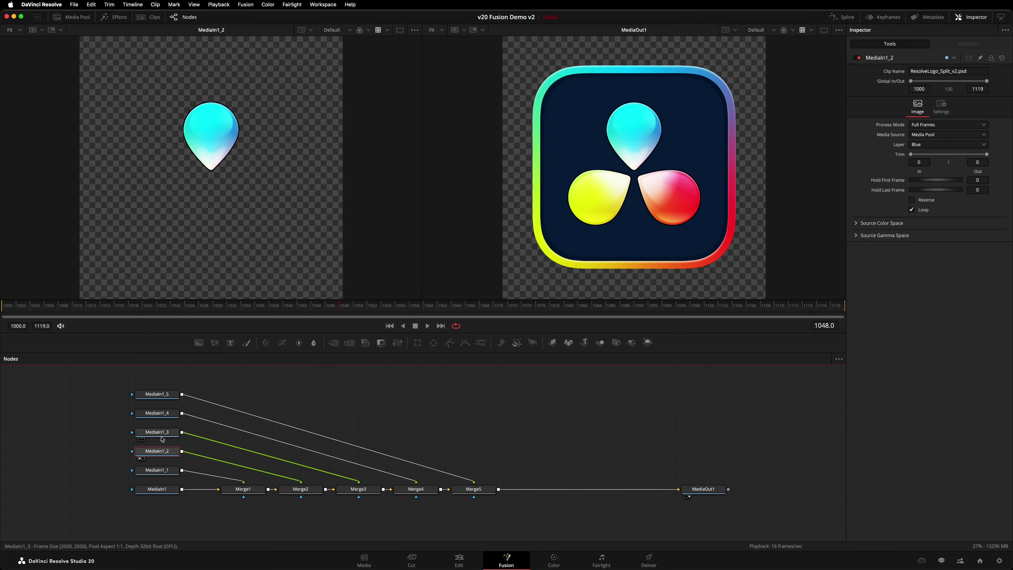
{"action": "left_click", "coordinate": [161, 434]}
{"action": "key", "text": "1"}
{"action": "left_click", "coordinate": [159, 415]}
{"action": "key", "text": "1"}
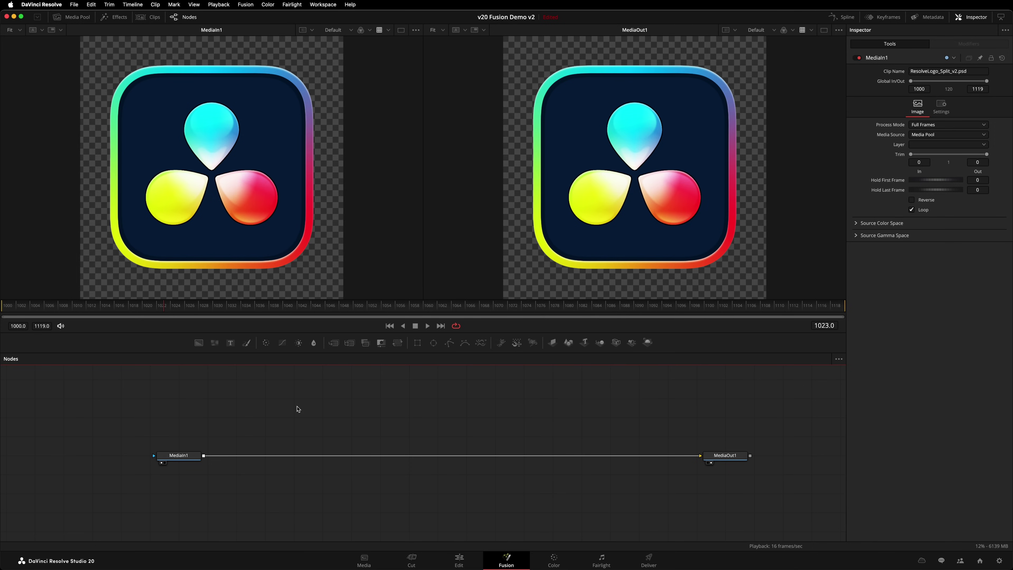
{"action": "left_click", "coordinate": [183, 460]}
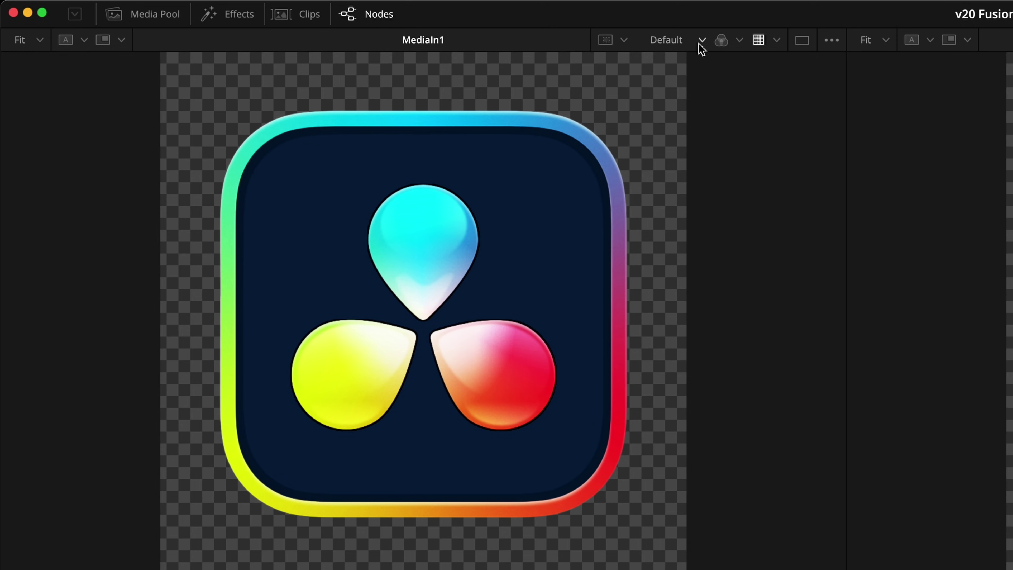
{"action": "left_click", "coordinate": [351, 30]}
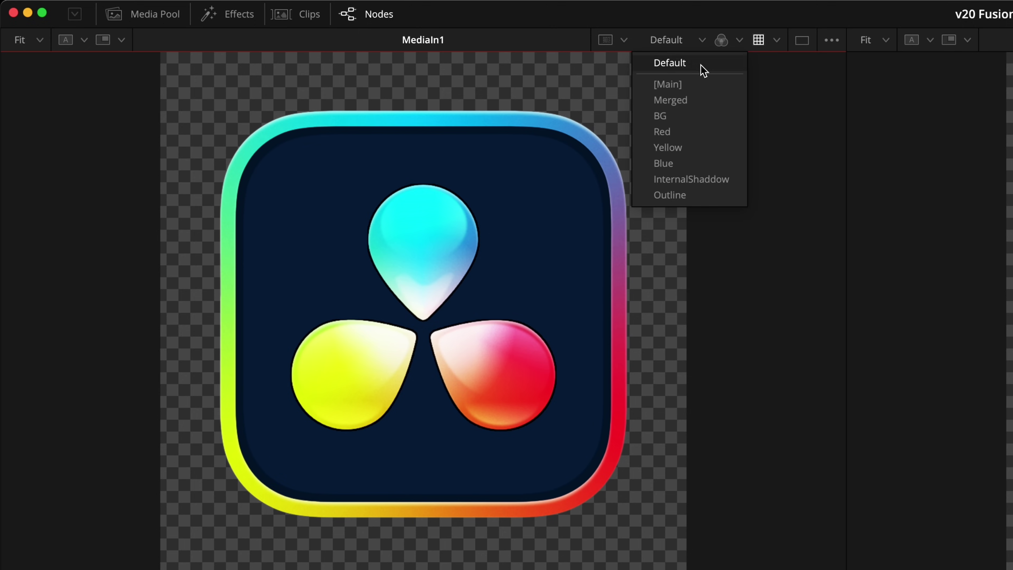
{"action": "left_click", "coordinate": [701, 129]}
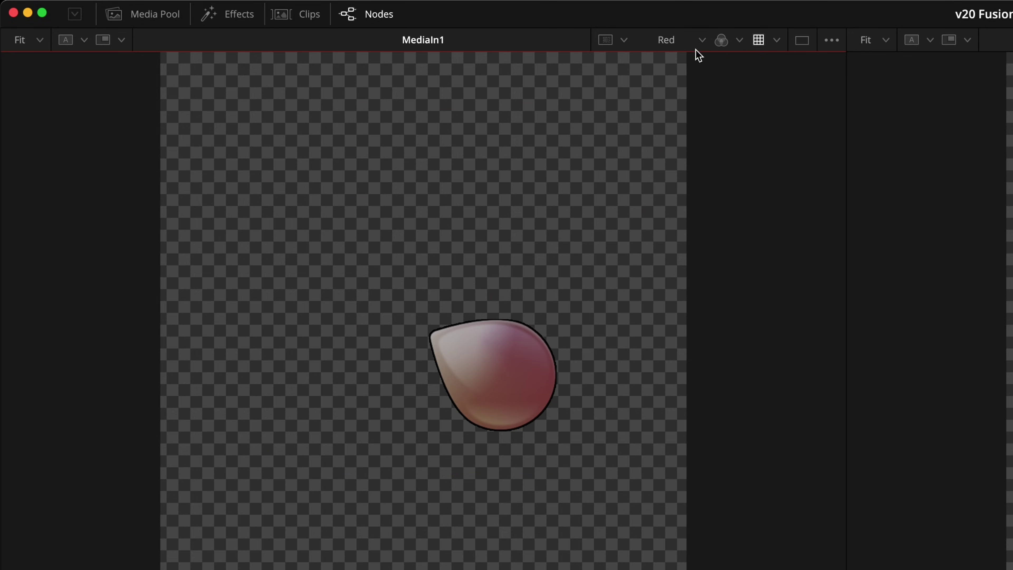
{"action": "left_click", "coordinate": [700, 41]}
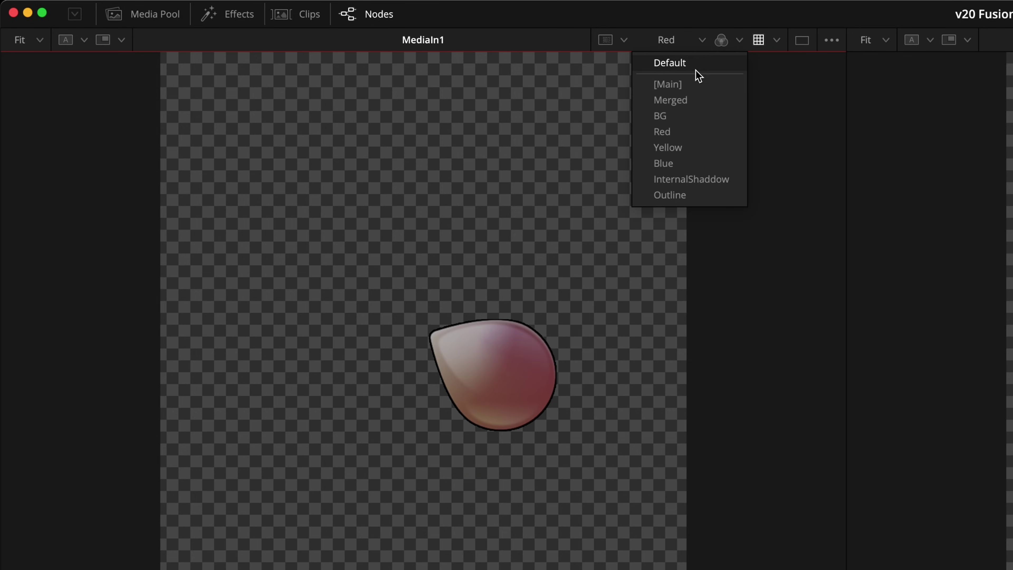
{"action": "left_click", "coordinate": [702, 151]}
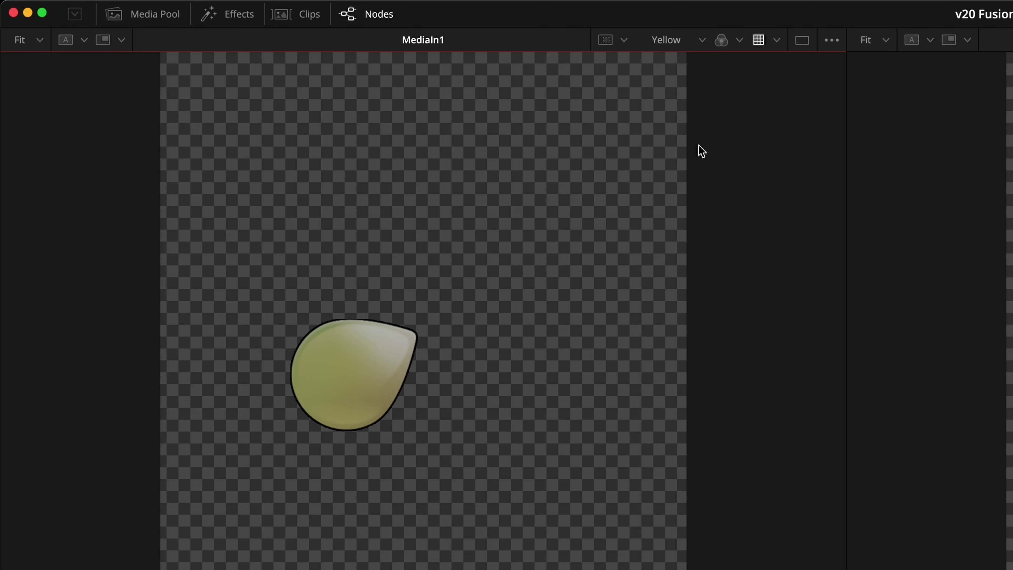
{"action": "left_click", "coordinate": [703, 41]}
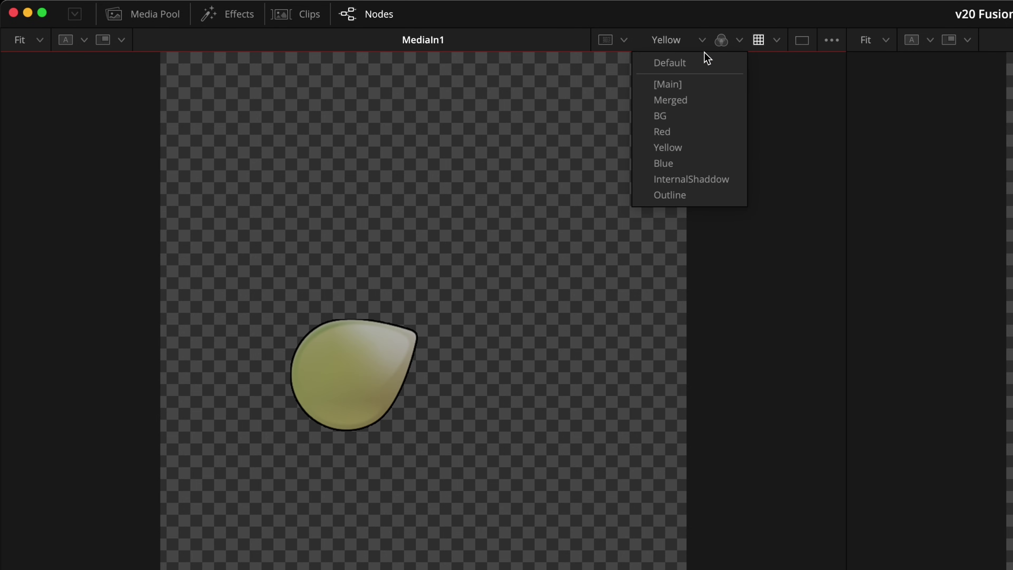
{"action": "left_click", "coordinate": [705, 60]}
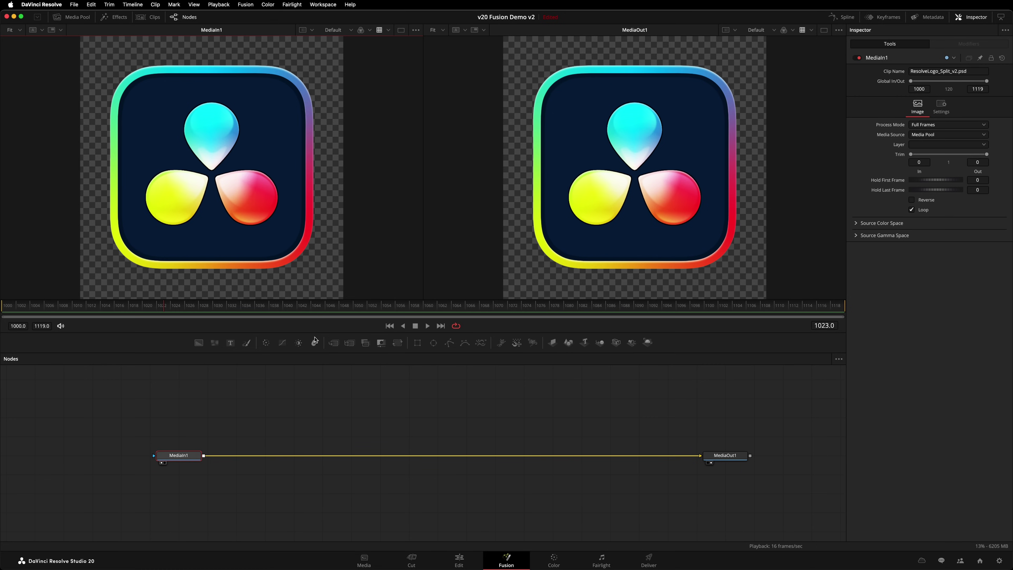
- Add a Gaussian Blur node after MediaIn1 via the tool search (gau)
{"action": "key", "text": "shift+space"}
{"action": "type", "text": "gaus"}
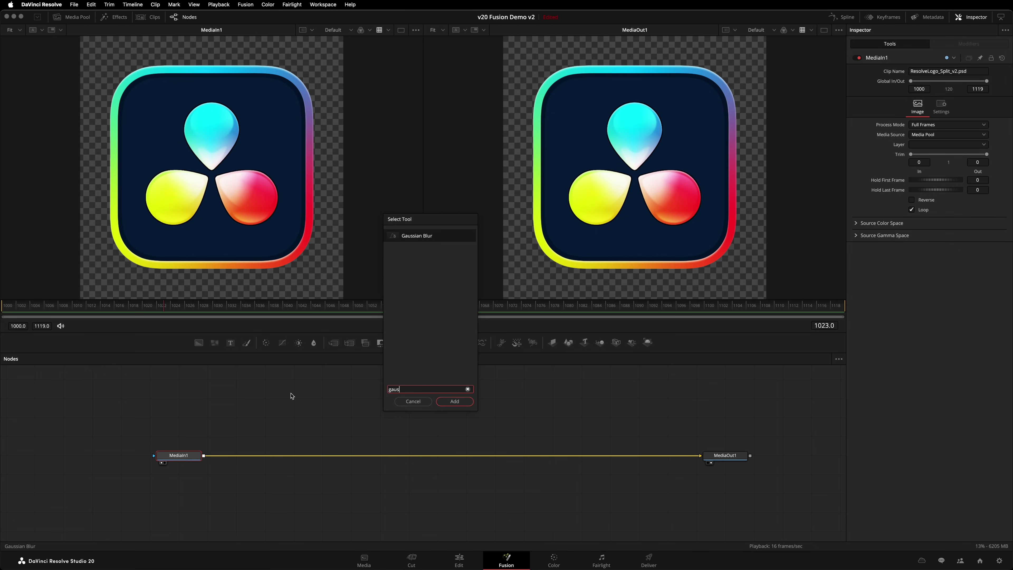
{"action": "key", "text": "Return"}
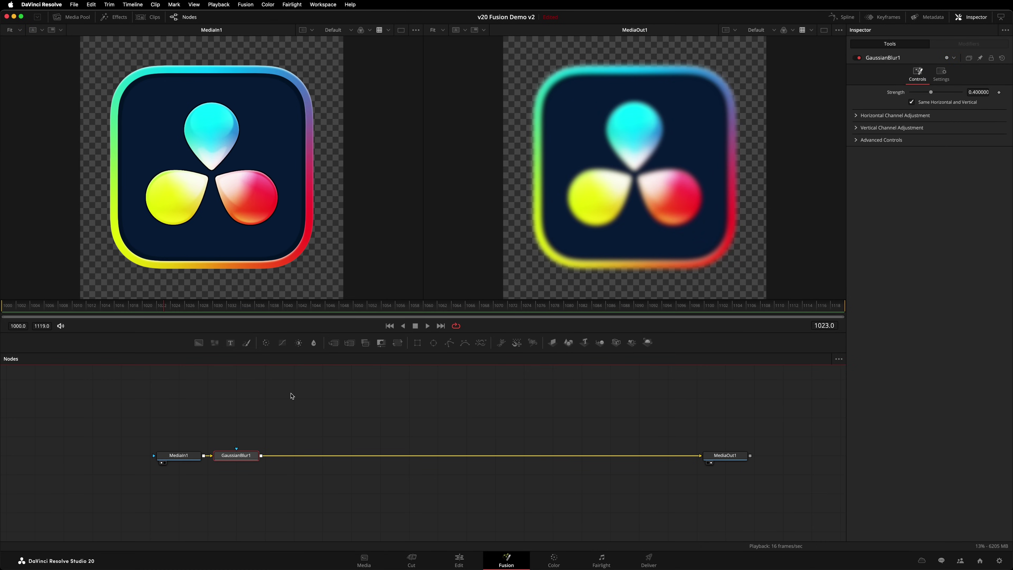
- Set GaussianBlur1's Process Layers to Custom with only Red, Yellow and Blue
{"action": "left_click", "coordinate": [935, 80]}
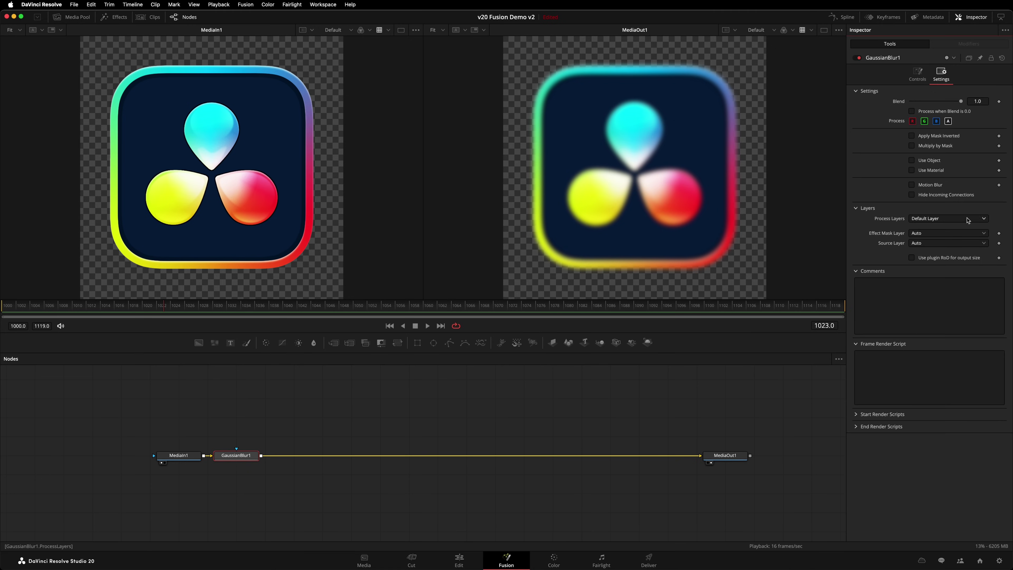
{"action": "left_click", "coordinate": [967, 219]}
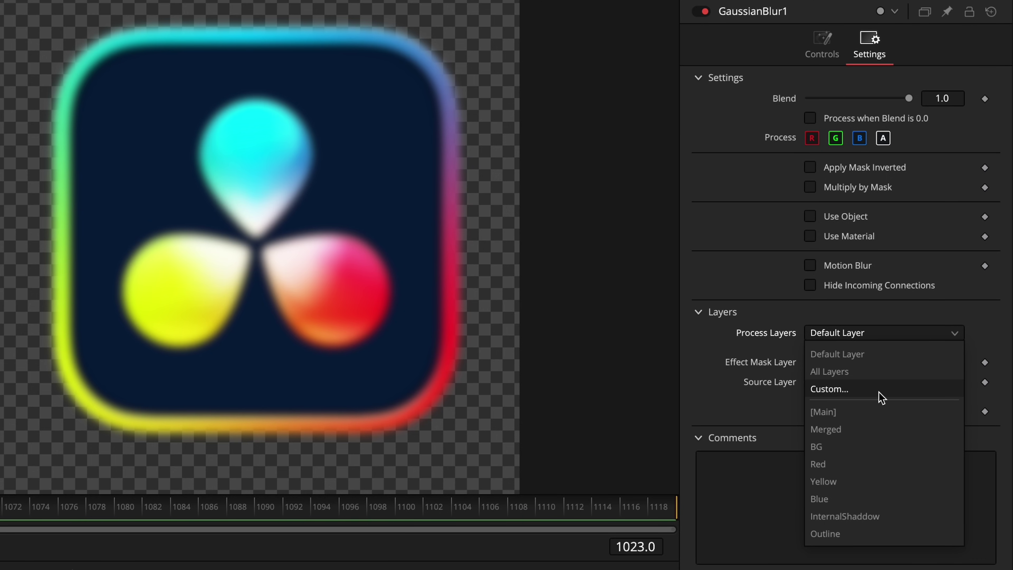
{"action": "left_click", "coordinate": [830, 389]}
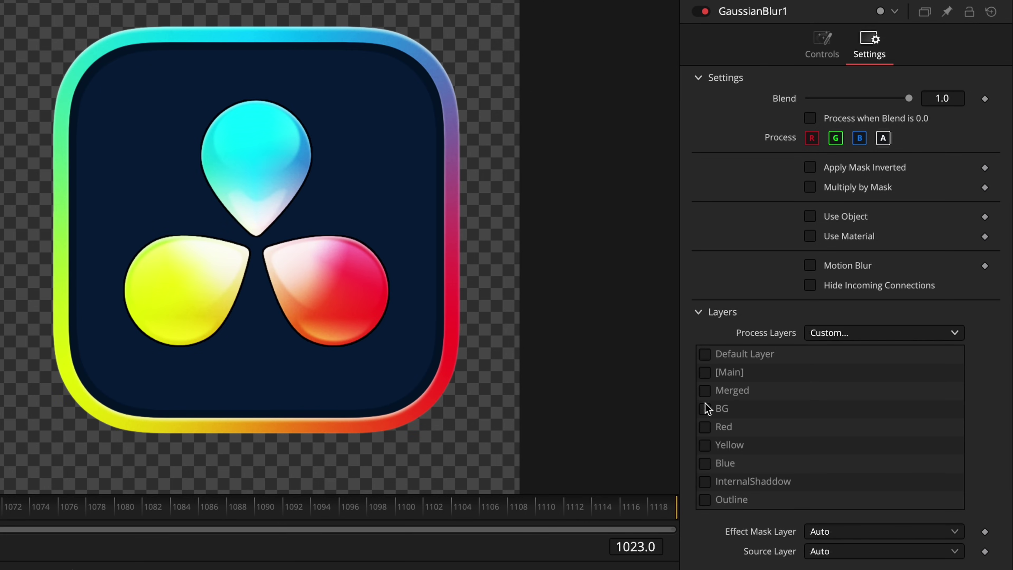
{"action": "left_click", "coordinate": [705, 464]}
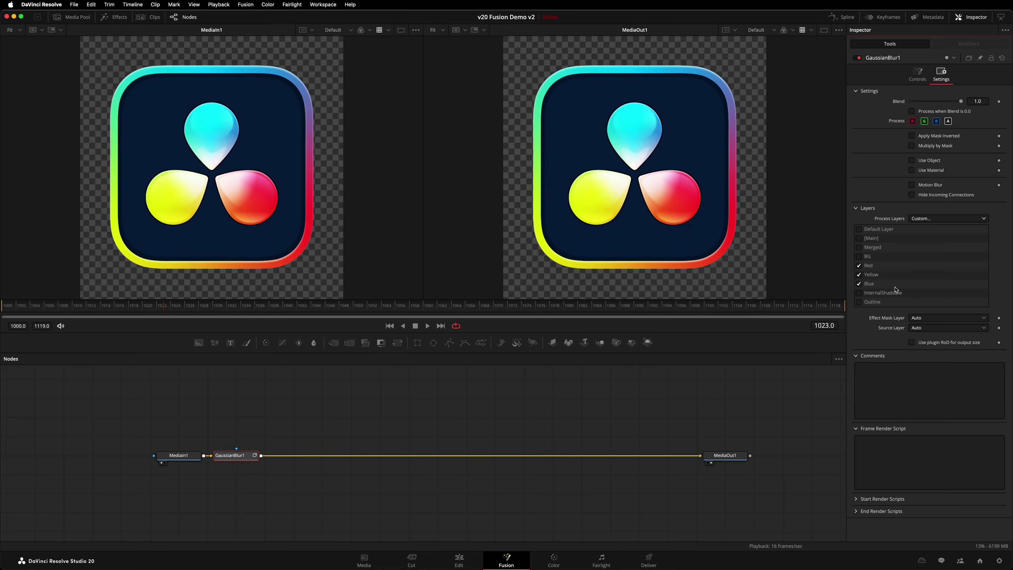
{"action": "left_click", "coordinate": [738, 457]}
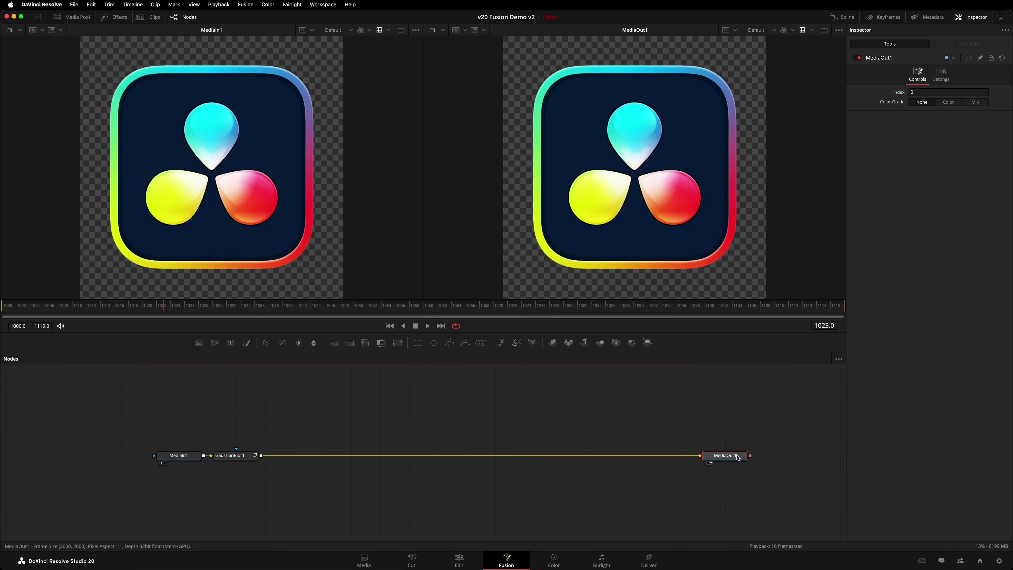
{"action": "left_click", "coordinate": [940, 78]}
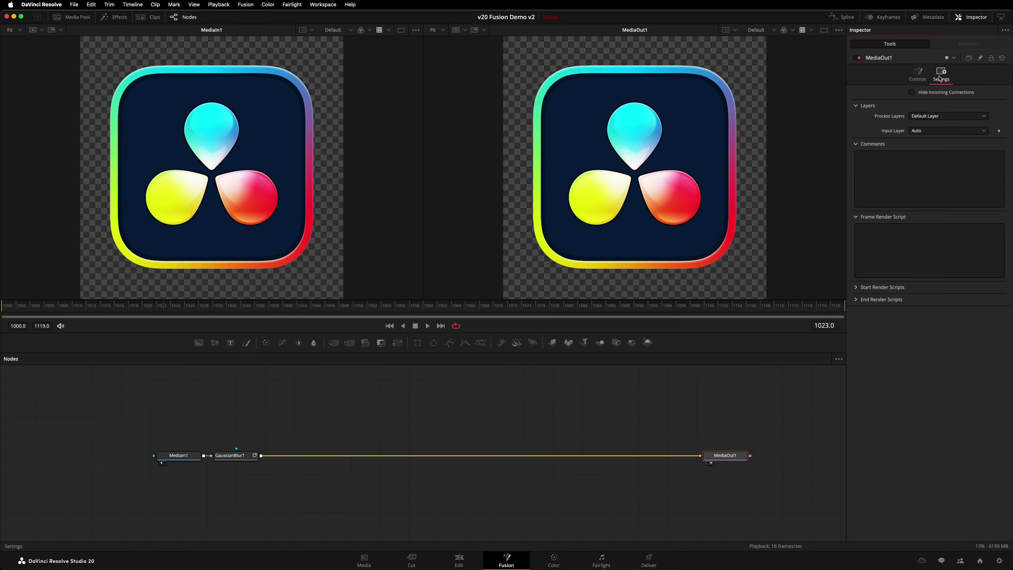
{"action": "left_click", "coordinate": [958, 131]}
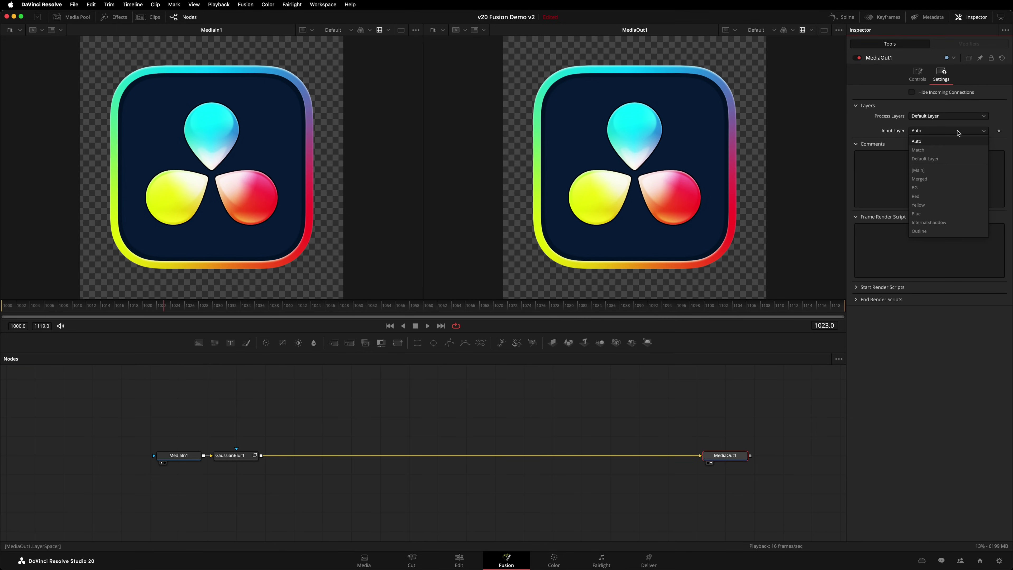
{"action": "left_click", "coordinate": [961, 196]}
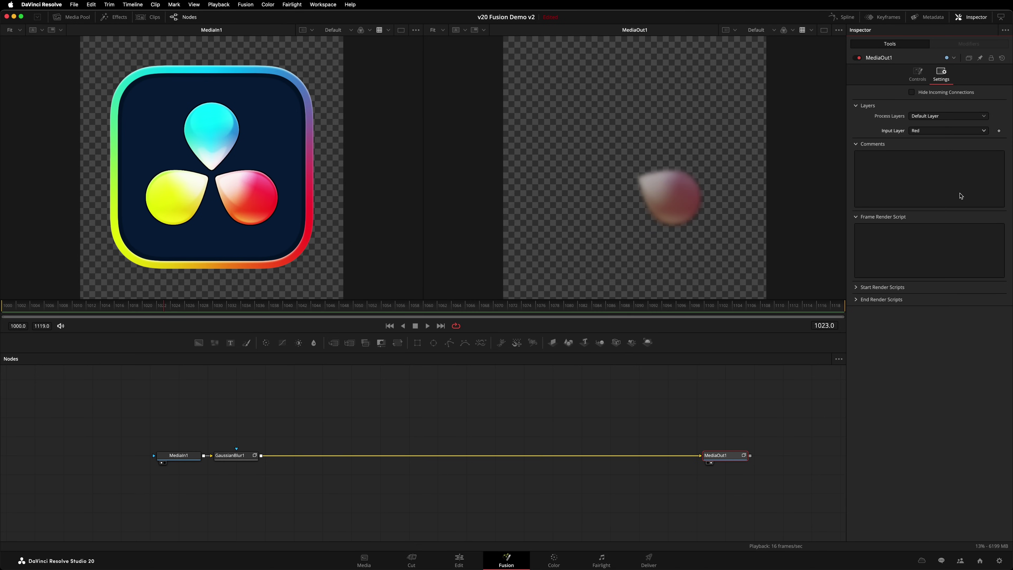
{"action": "left_click", "coordinate": [948, 131]}
{"action": "left_click", "coordinate": [943, 142]}
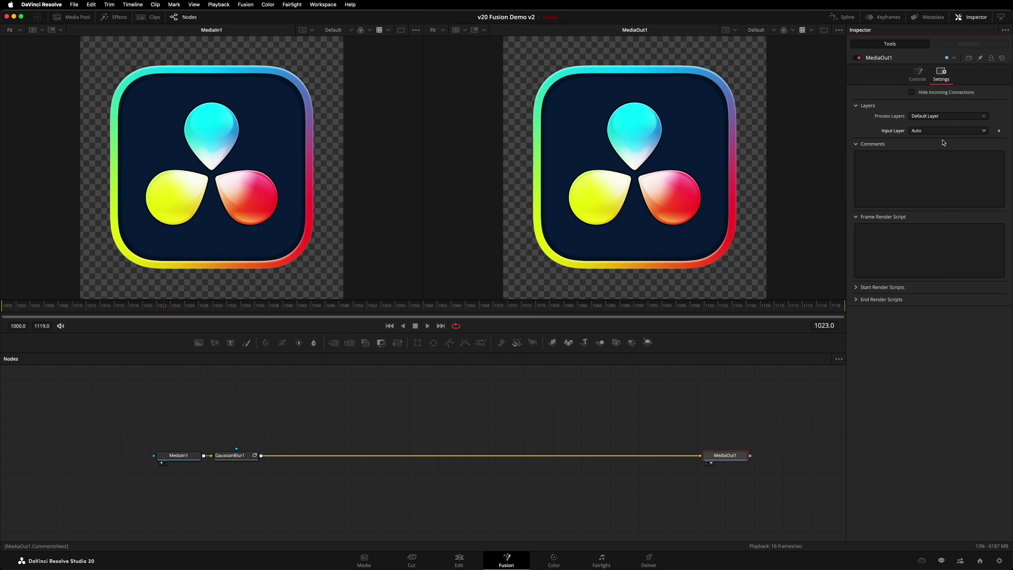
- Insert a MultiMerge node after GaussianBlur1 and slide it further along the connection
{"action": "left_click", "coordinate": [252, 454]}
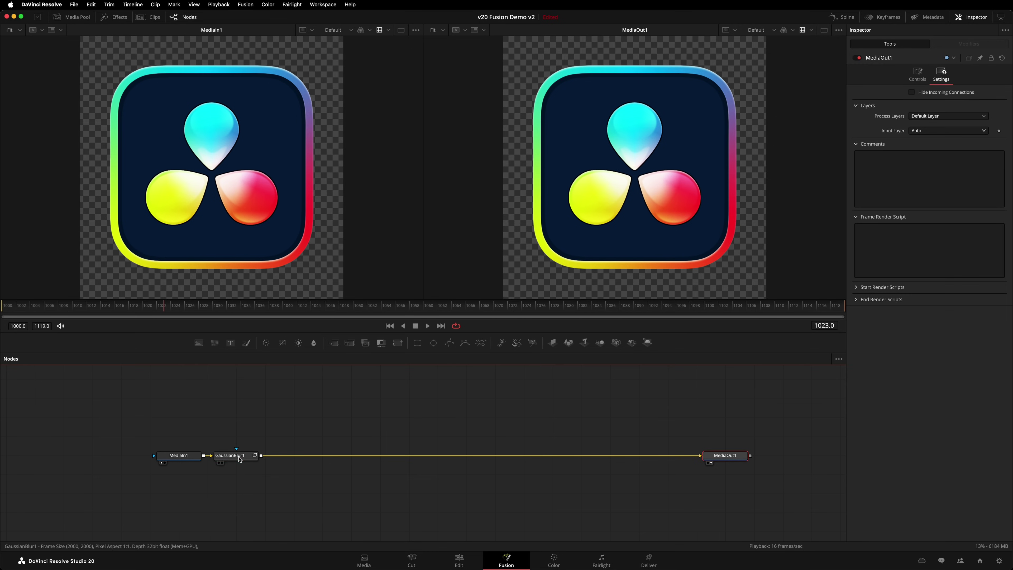
{"action": "key", "text": "shift+space"}
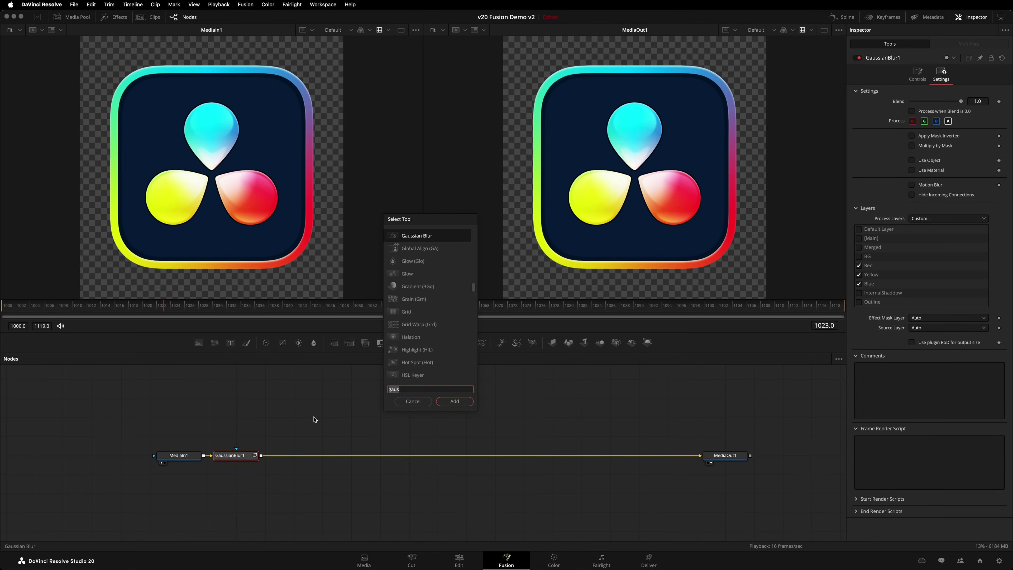
{"action": "type", "text": "multi"}
{"action": "key", "text": "Return"}
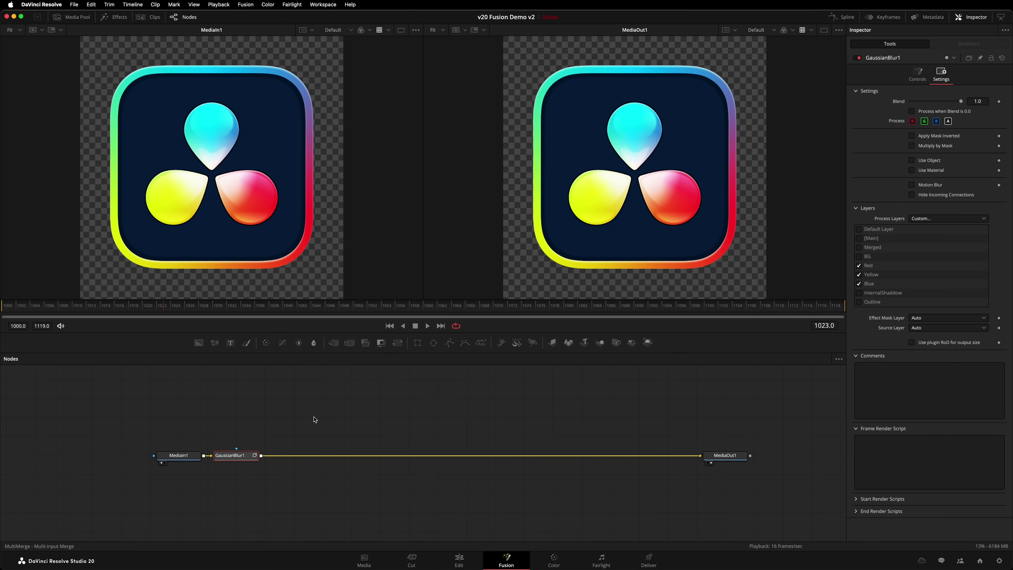
{"action": "left_click_drag", "start_coordinate": [296, 456], "coordinate": [407, 454]}
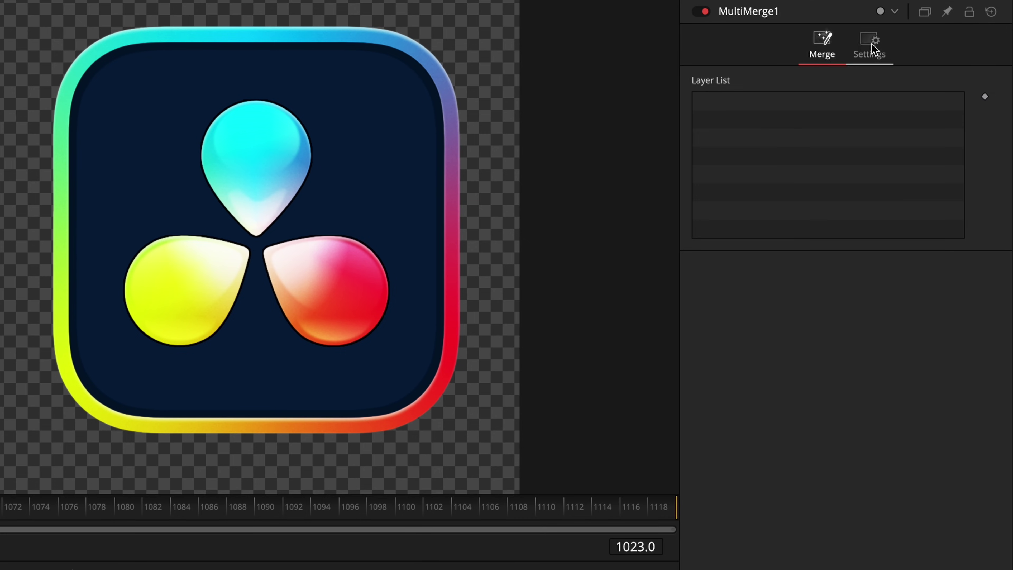
- Set MultiMerge1's Background Layer to BG in its Settings tab
{"action": "left_click", "coordinate": [943, 74]}
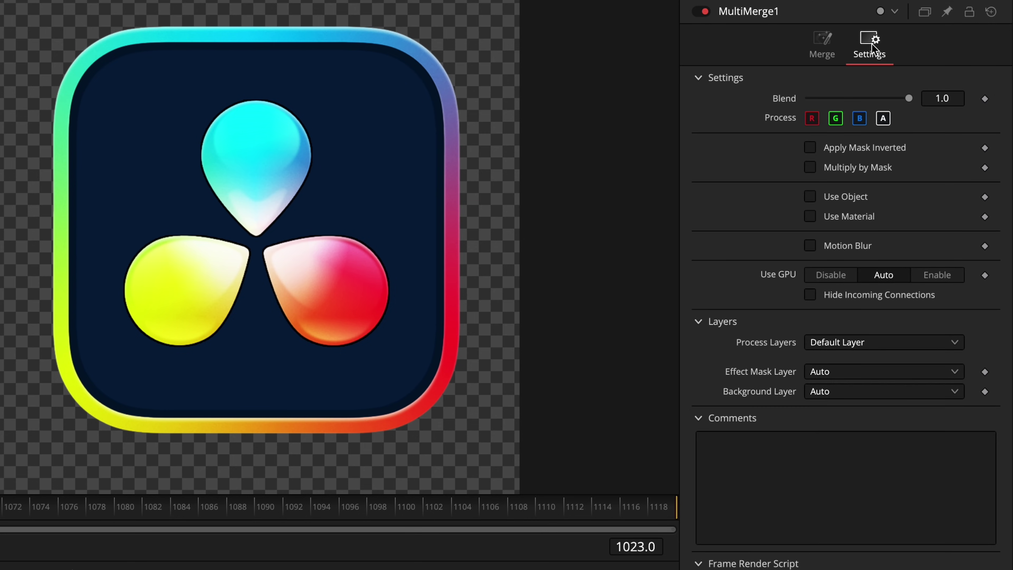
{"action": "left_click", "coordinate": [836, 391]}
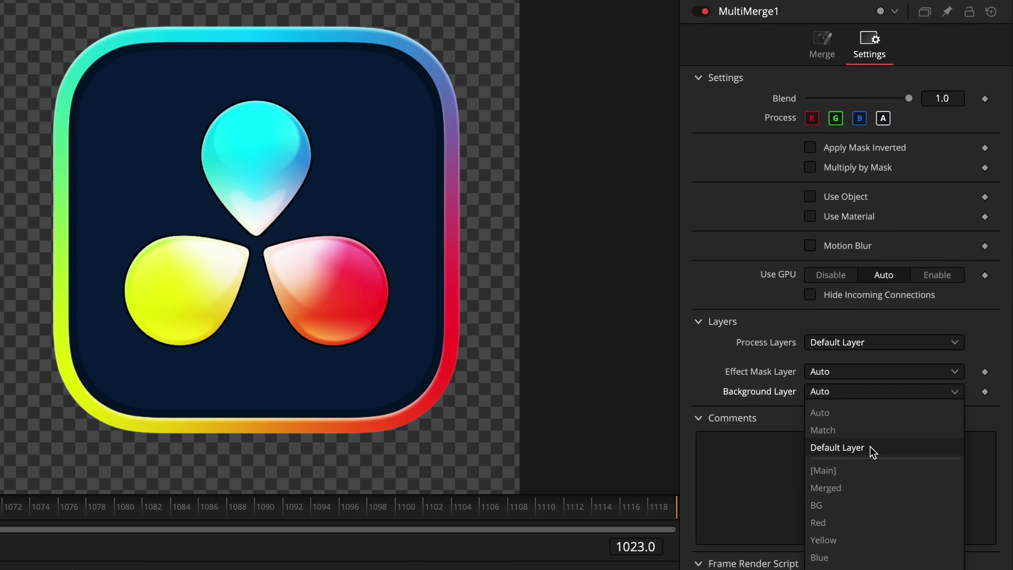
{"action": "left_click", "coordinate": [885, 506]}
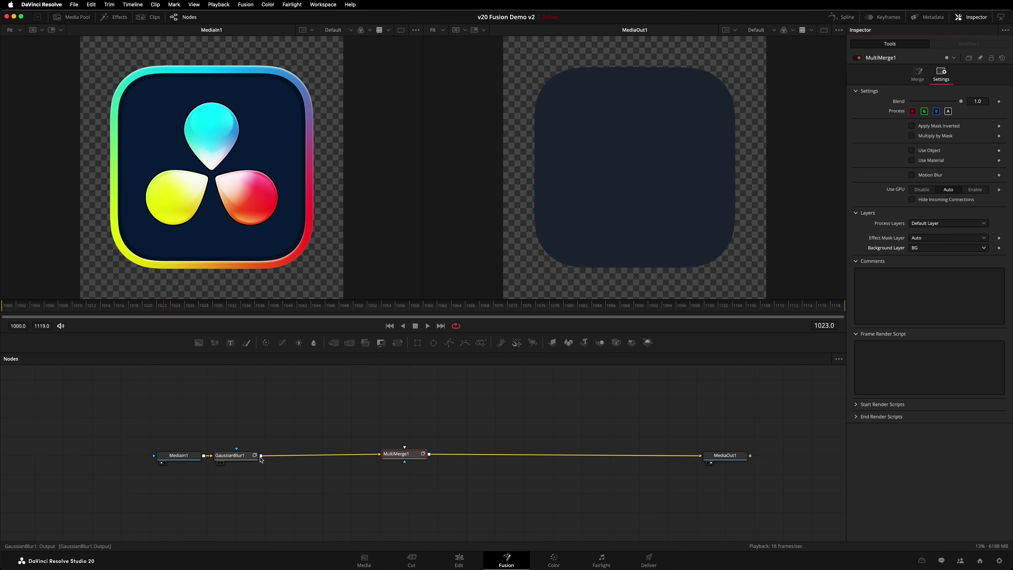
- Wire GaussianBlur1's output into MultiMerge1's background and its additional layer inputs
{"action": "left_click_drag", "start_coordinate": [261, 454], "coordinate": [397, 454]}
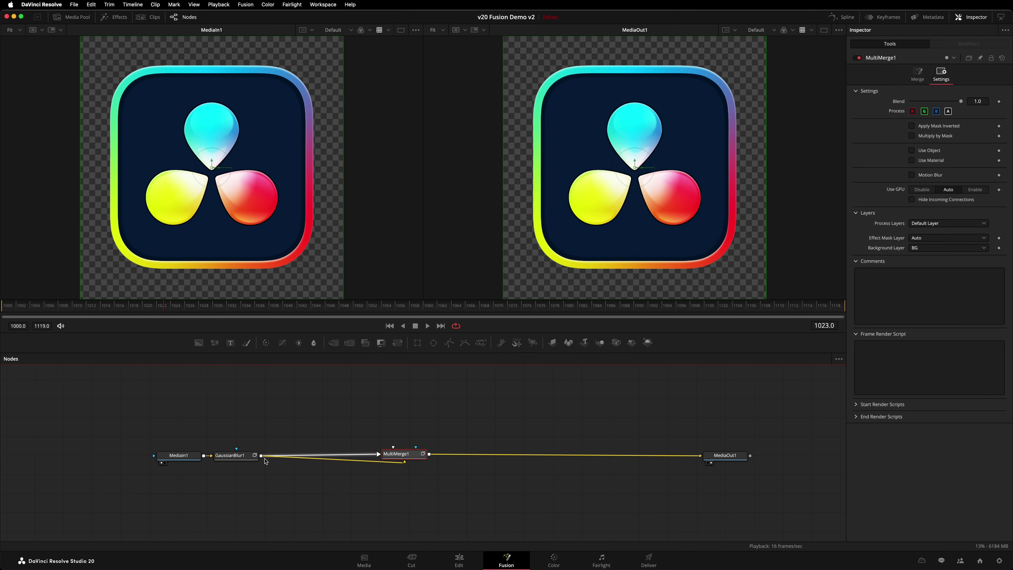
{"action": "left_click_drag", "start_coordinate": [262, 455], "coordinate": [398, 454]}
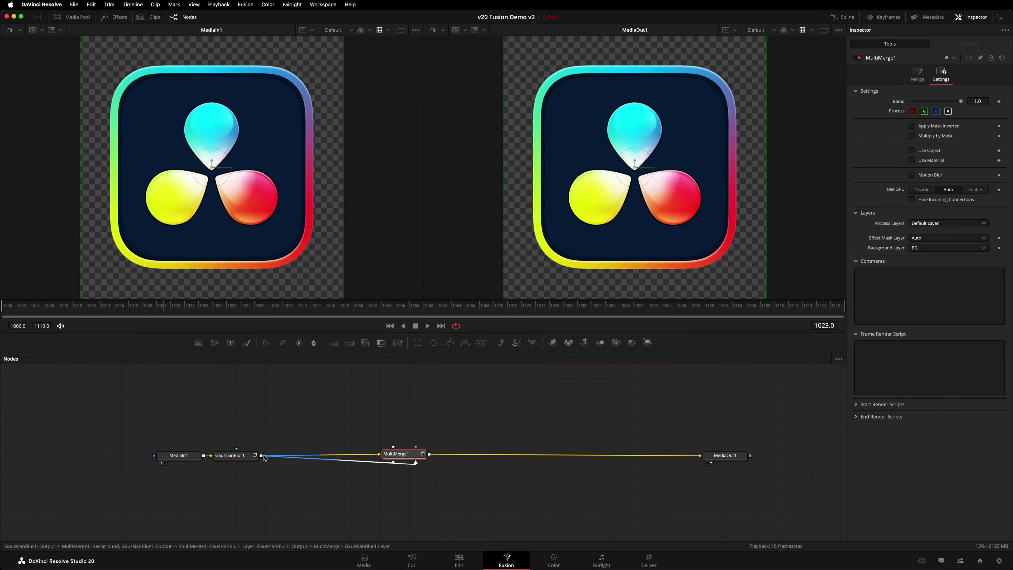
{"action": "left_click_drag", "start_coordinate": [262, 455], "coordinate": [399, 454]}
{"action": "left_click_drag", "start_coordinate": [262, 455], "coordinate": [399, 454]}
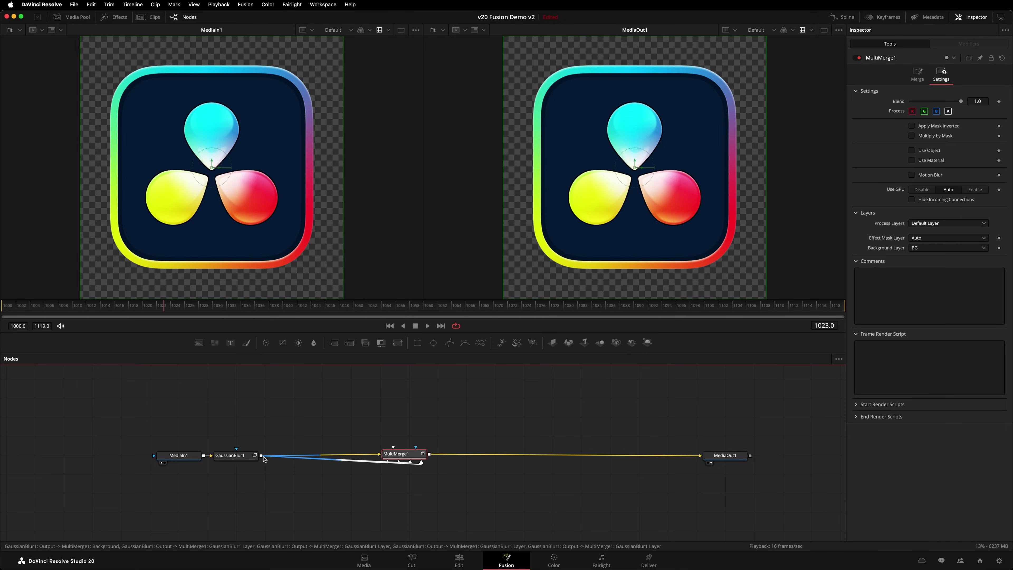
{"action": "mouse_move", "coordinate": [262, 455]}
{"action": "left_mouse_down"}
{"action": "mouse_move", "coordinate": [403, 458]}
{"action": "mouse_move", "coordinate": [359, 499]}
{"action": "mouse_move", "coordinate": [273, 514]}
{"action": "left_mouse_up"}
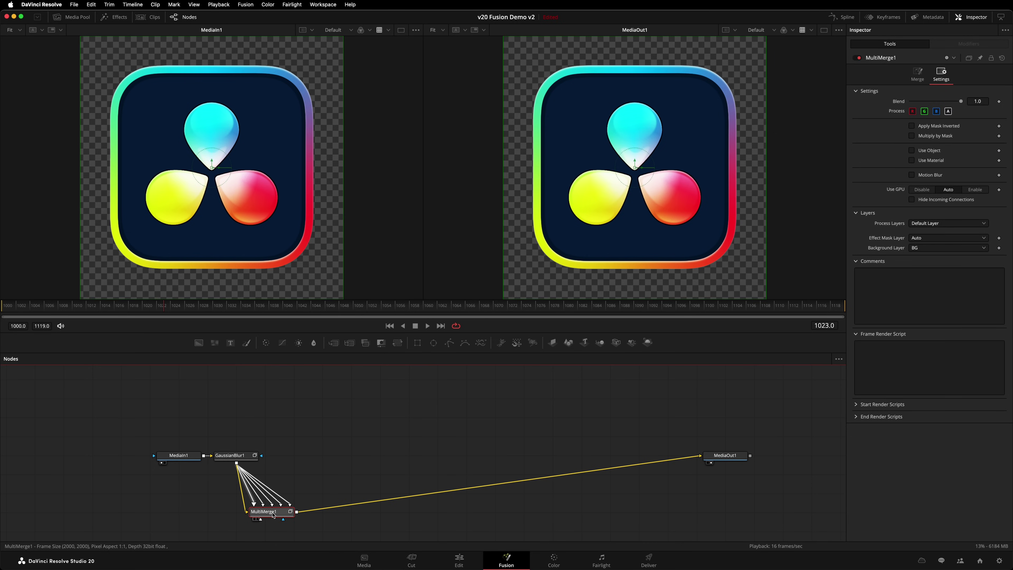
- In MultiMerge1's Merge tab, assign InternalShadow to Layer 1 and Blue to Layer 2
{"action": "left_click", "coordinate": [923, 79]}
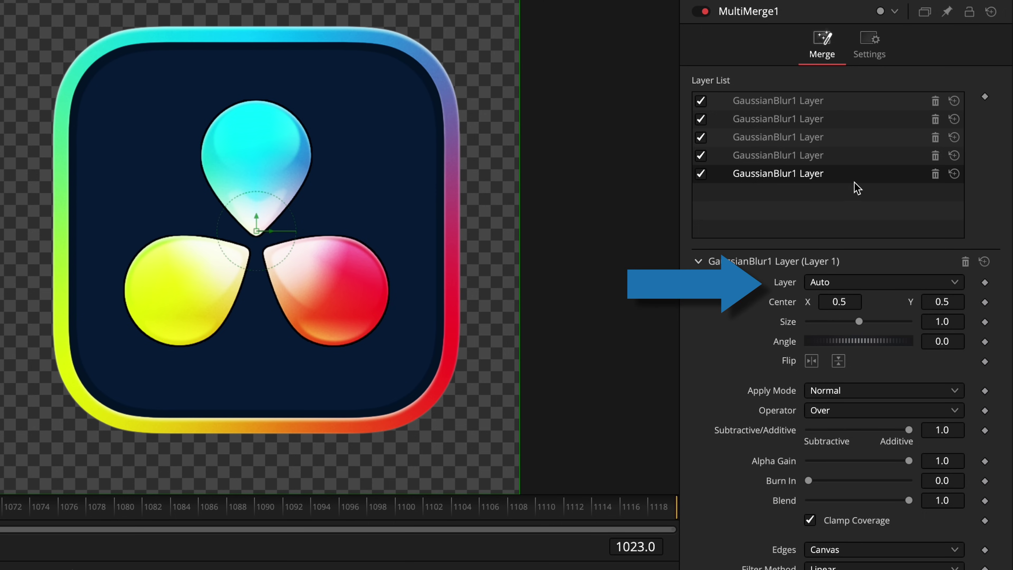
{"action": "left_click", "coordinate": [875, 278]}
{"action": "left_click", "coordinate": [869, 467]}
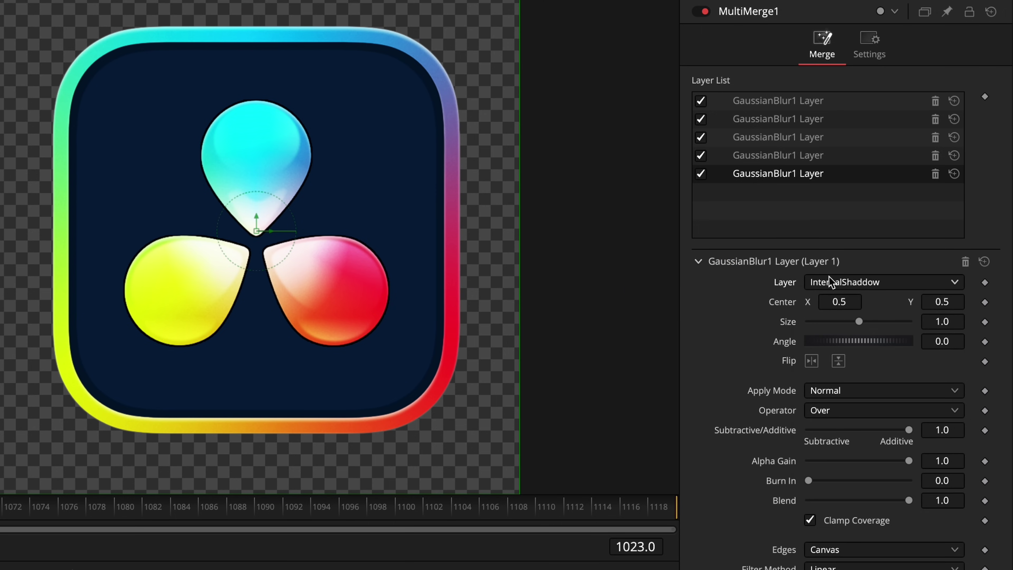
{"action": "left_click", "coordinate": [792, 156]}
{"action": "left_click", "coordinate": [851, 291]}
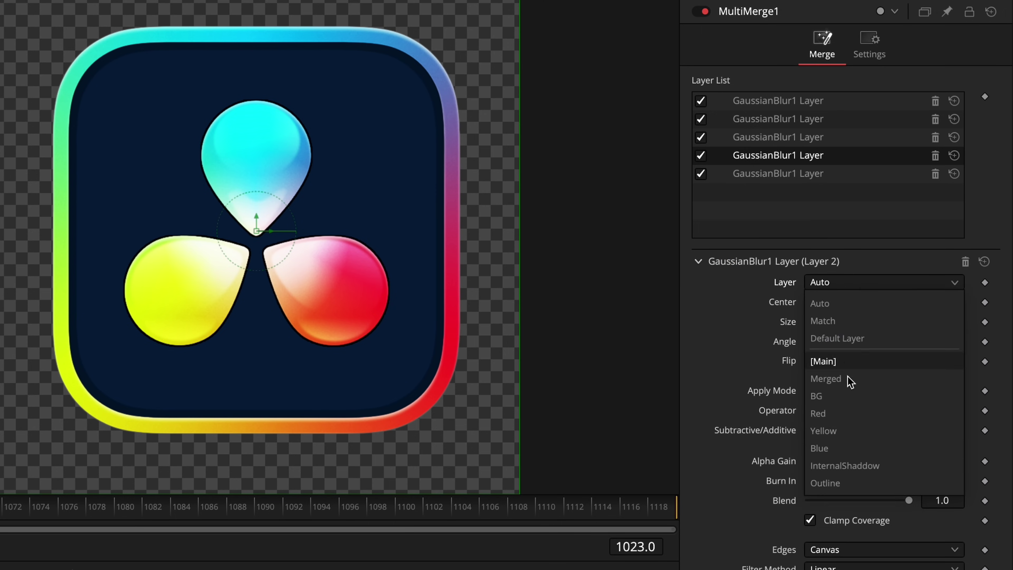
{"action": "left_click", "coordinate": [848, 448]}
- Assign Yellow to Layer 3, Red to Layer 4 and Outline to Layer 5
{"action": "left_click", "coordinate": [779, 137]}
{"action": "left_click", "coordinate": [861, 284]}
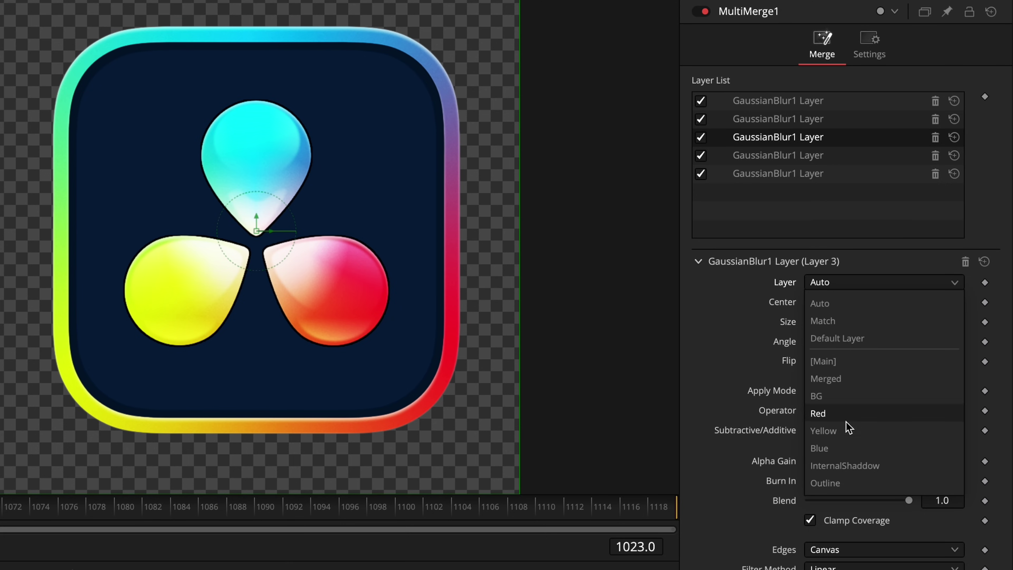
{"action": "left_click", "coordinate": [846, 431]}
{"action": "left_click", "coordinate": [778, 119]}
{"action": "left_click", "coordinate": [846, 282]}
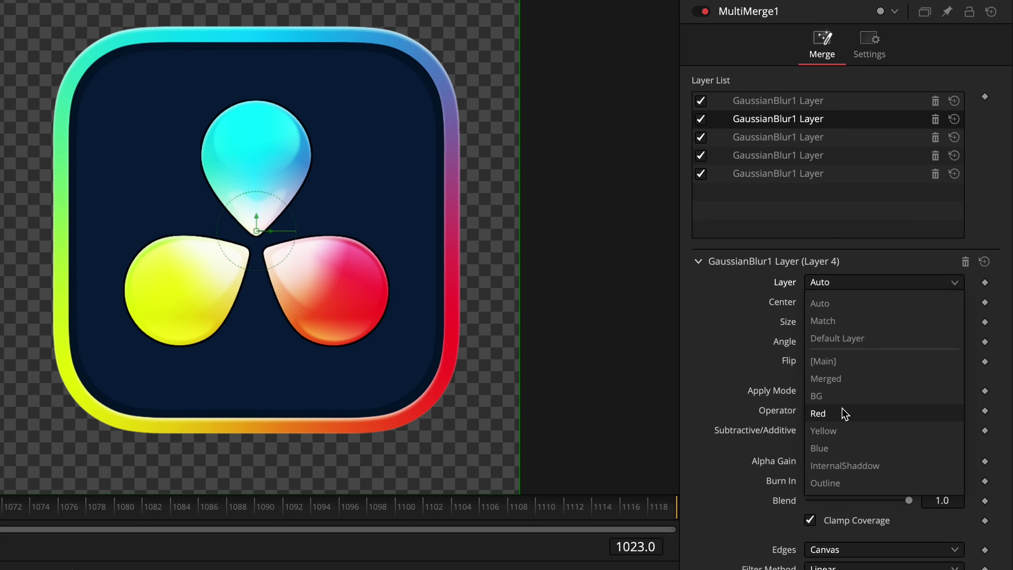
{"action": "left_click", "coordinate": [841, 413]}
{"action": "left_click", "coordinate": [776, 101]}
{"action": "left_click", "coordinate": [853, 284]}
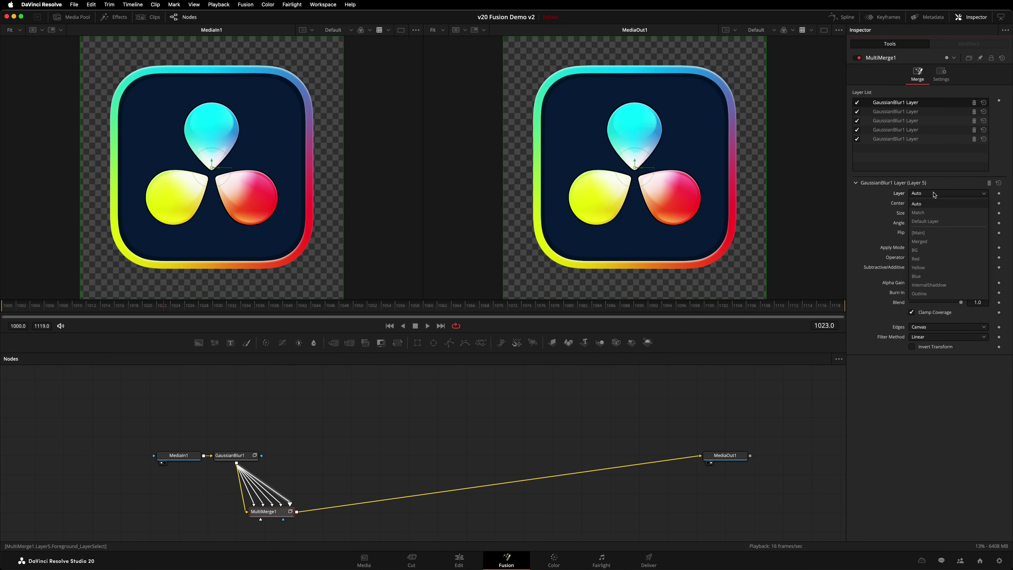
{"action": "left_click", "coordinate": [891, 485]}
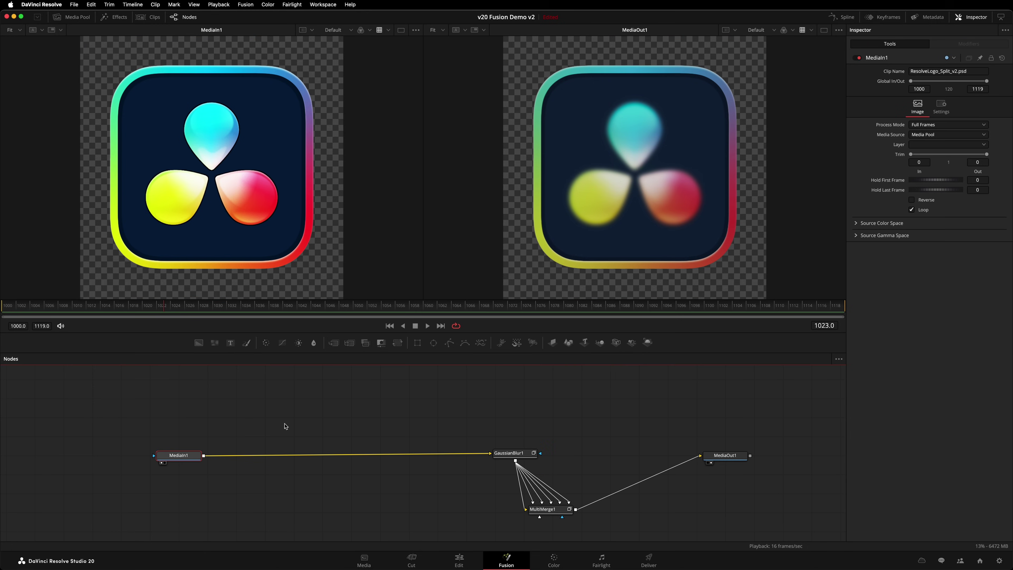
- Add a Color Corrector after MediaIn1 that processes only the Red layer, with hue shifted to -0.55
{"action": "key", "text": "shift+space"}
{"action": "type", "text": "color"}
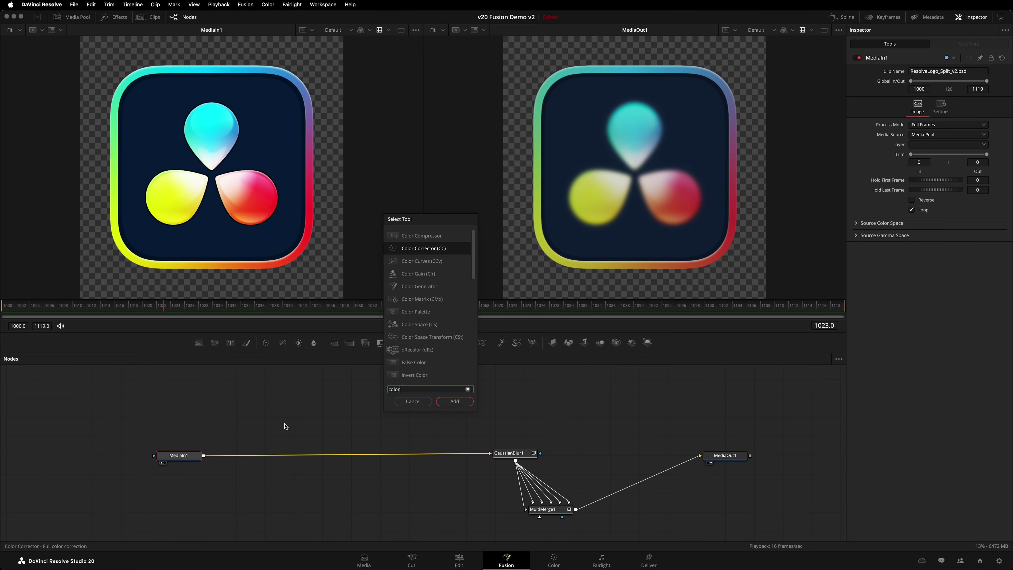
{"action": "key", "text": "Return"}
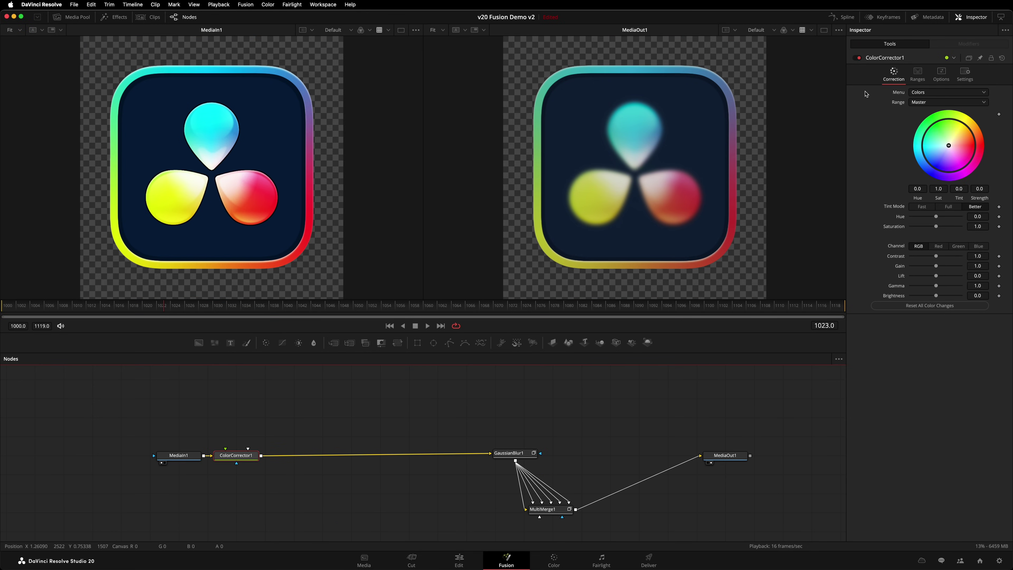
{"action": "left_click", "coordinate": [965, 73]}
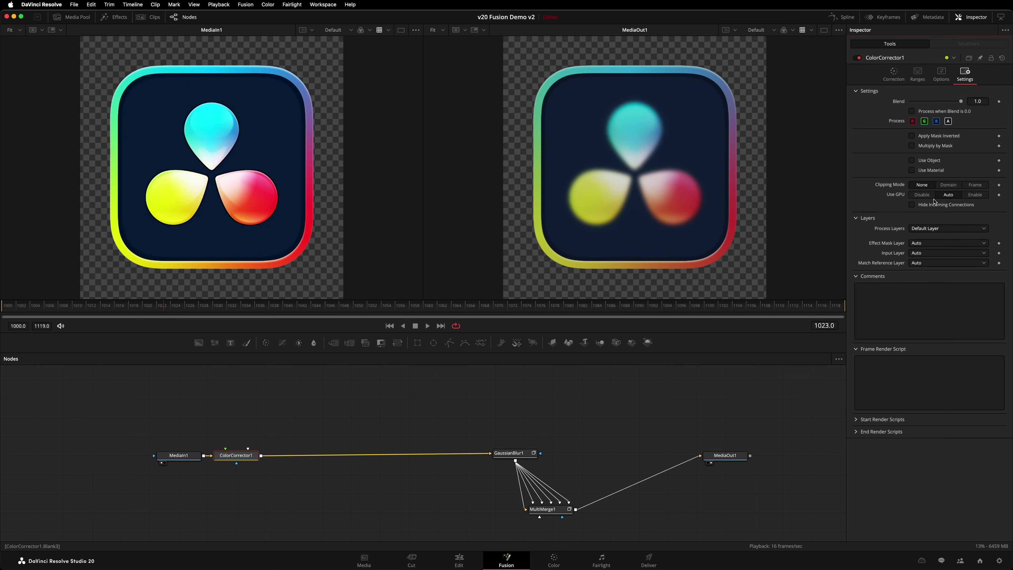
{"action": "left_click", "coordinate": [934, 229]}
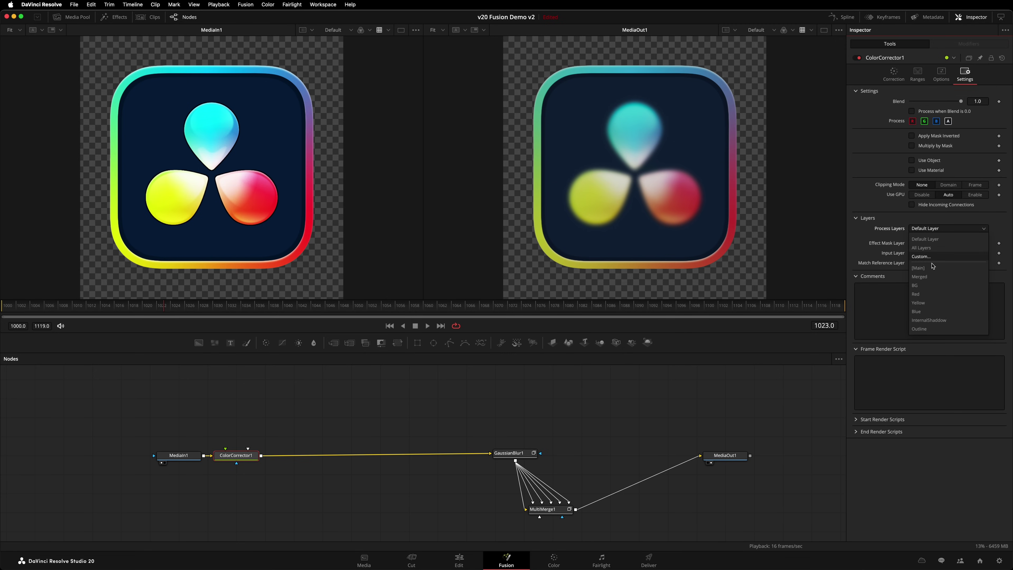
{"action": "left_click", "coordinate": [917, 293]}
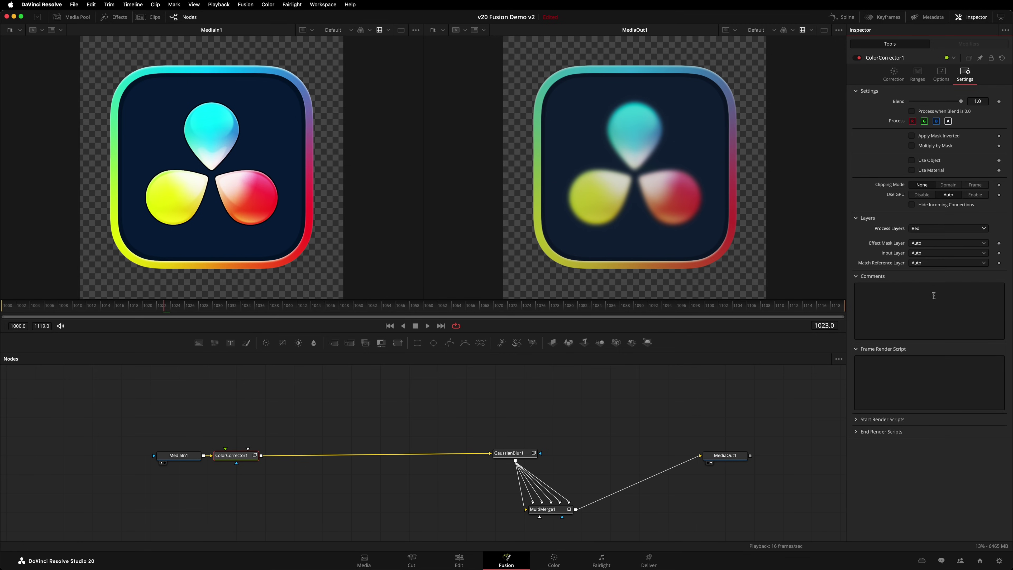
{"action": "left_click", "coordinate": [893, 73]}
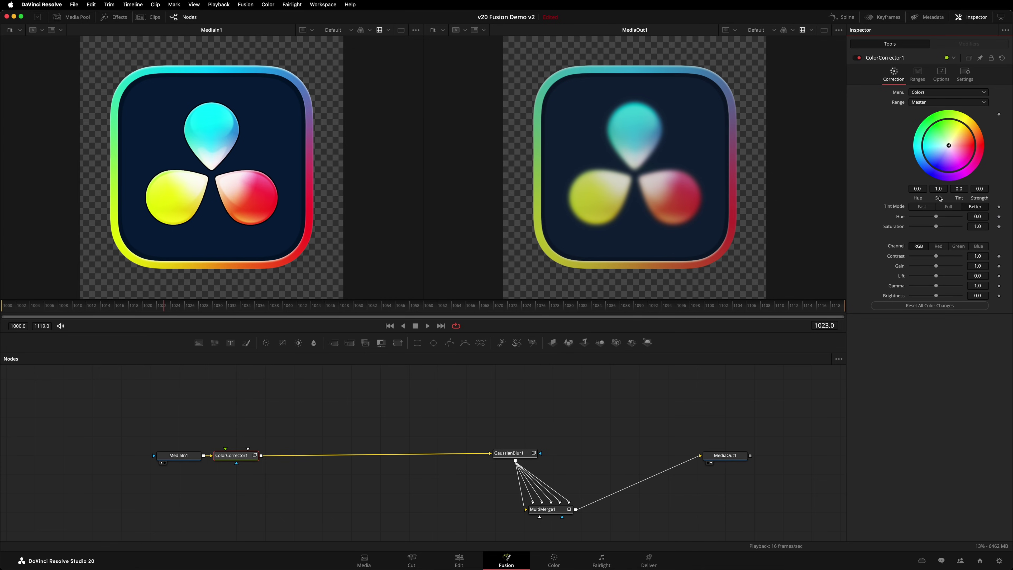
{"action": "mouse_move", "coordinate": [938, 218]}
{"action": "left_mouse_down"}
{"action": "mouse_move", "coordinate": [949, 217]}
{"action": "mouse_move", "coordinate": [924, 223]}
{"action": "left_mouse_up"}
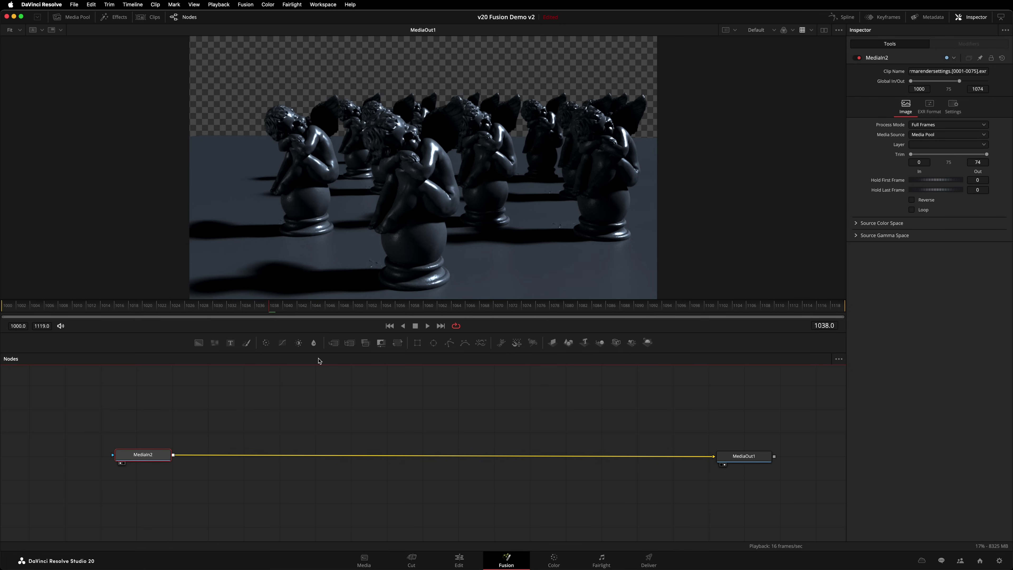
- View the directglossyreflection pass from the viewer's EXR layer list
{"action": "left_click", "coordinate": [773, 31]}
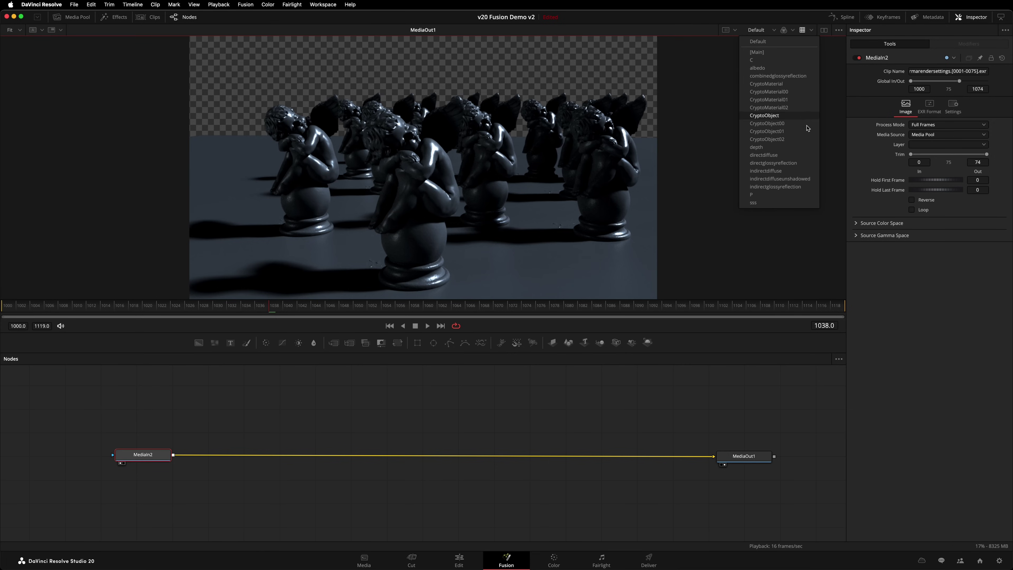
{"action": "left_click", "coordinate": [773, 163]}
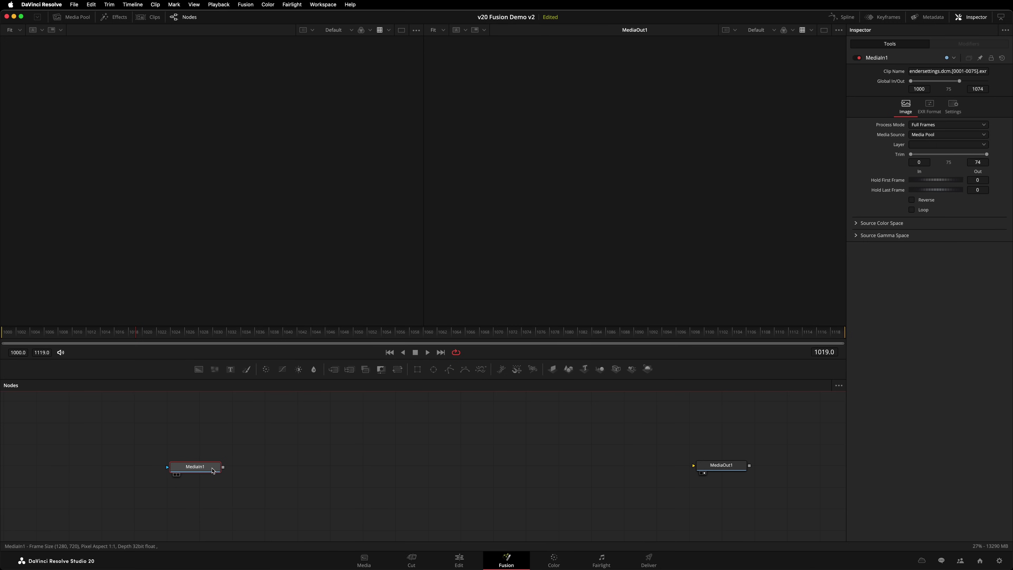
- Show MediaIn1's deep cupid statue render in the left viewer
{"action": "key", "text": "1"}
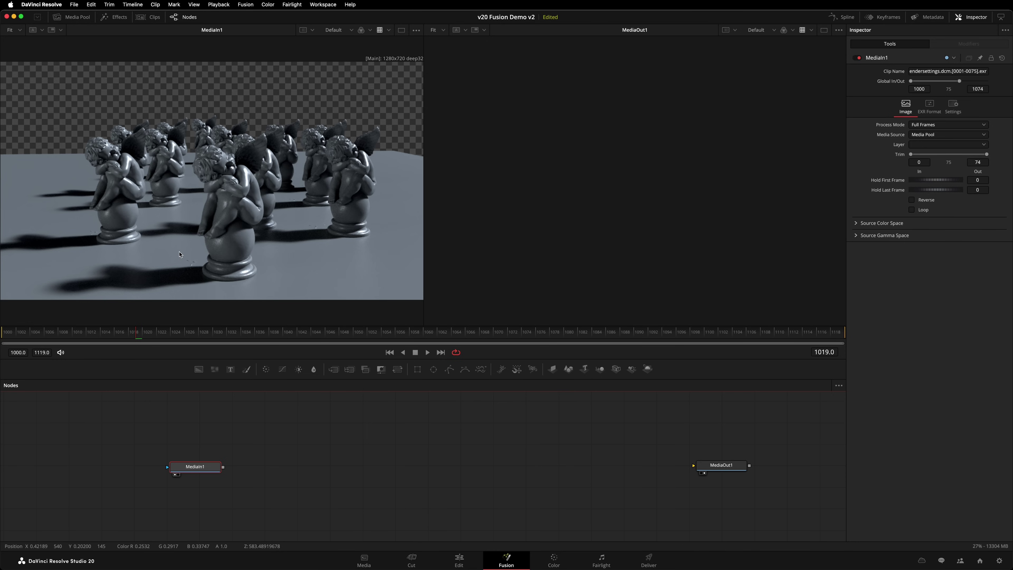
- Add a Deep To Image node after MediaIn1 and connect its output to MediaOut1
{"action": "key", "text": "shift+space"}
{"action": "type", "text": "deep"}
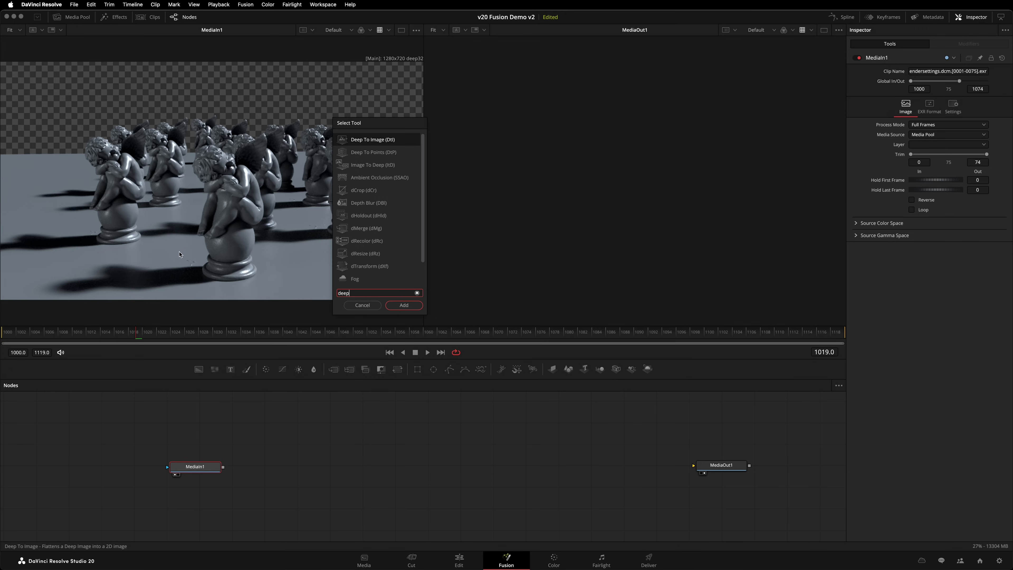
{"action": "type", "text": " t"}
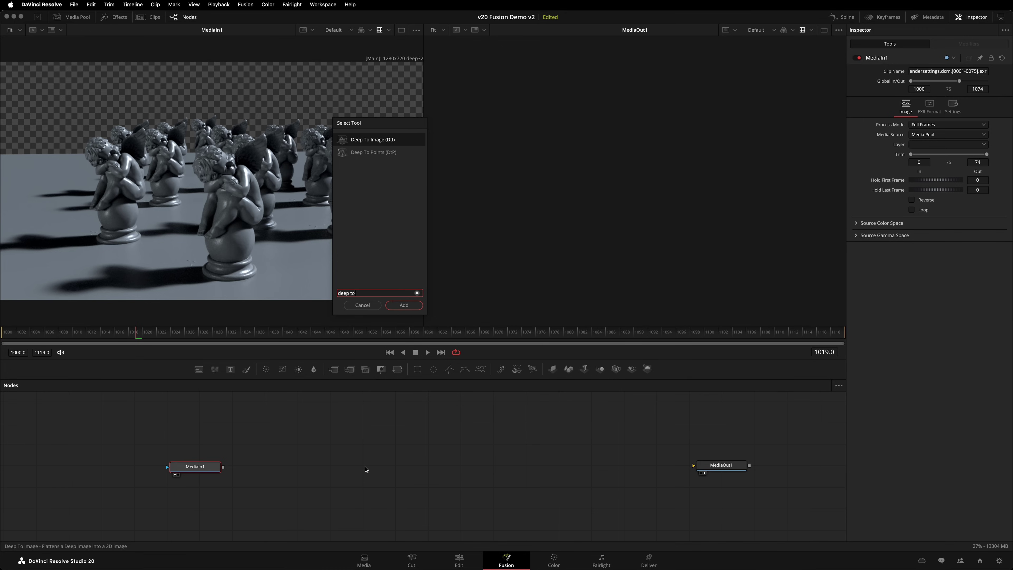
{"action": "type", "text": "o"}
{"action": "key", "text": "Return"}
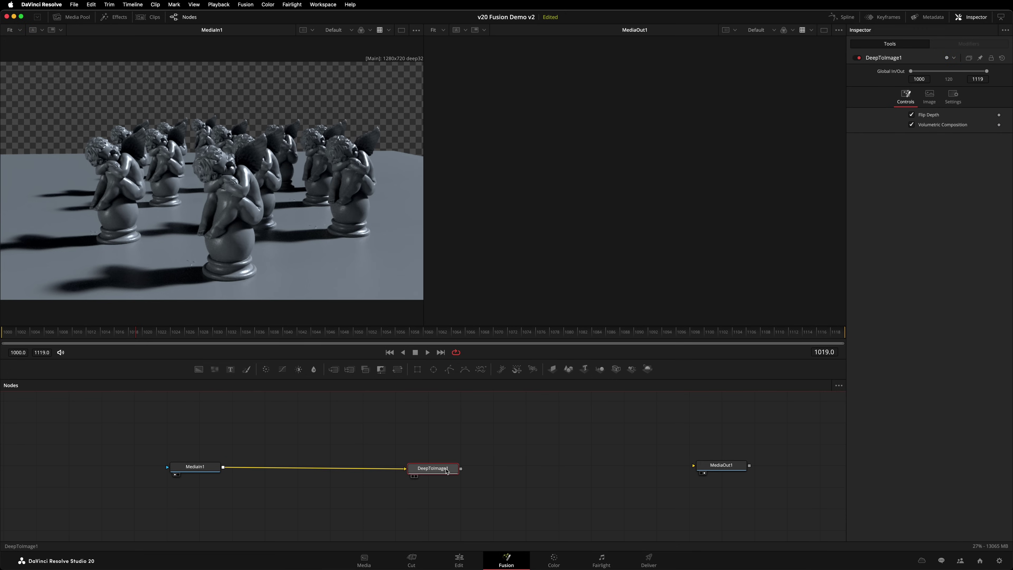
{"action": "left_click_drag", "start_coordinate": [447, 471], "coordinate": [698, 468]}
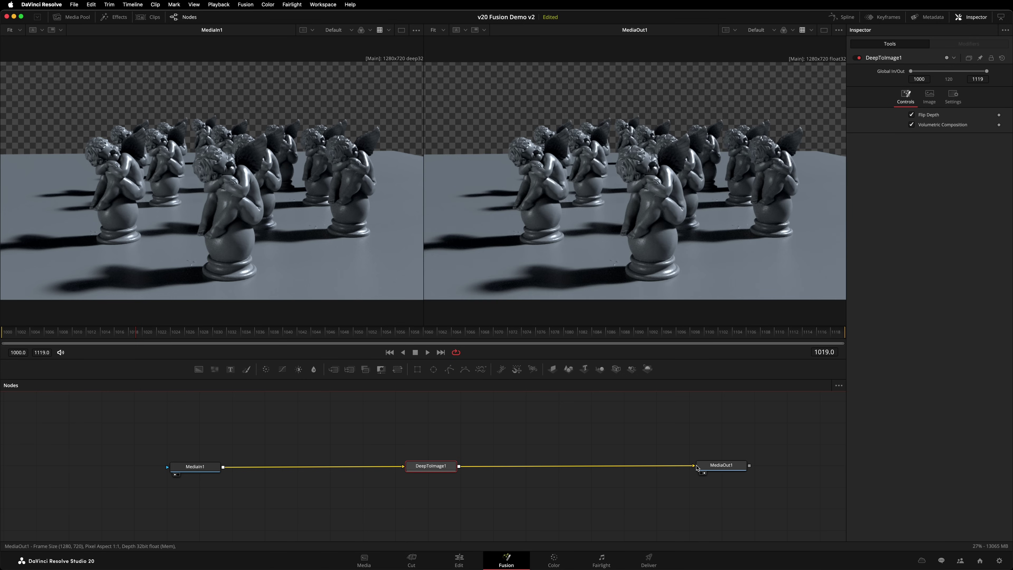
- Insert a dCrop node between MediaIn1 and DeepToImage1
{"action": "left_click", "coordinate": [201, 470]}
{"action": "key", "text": "shift+space"}
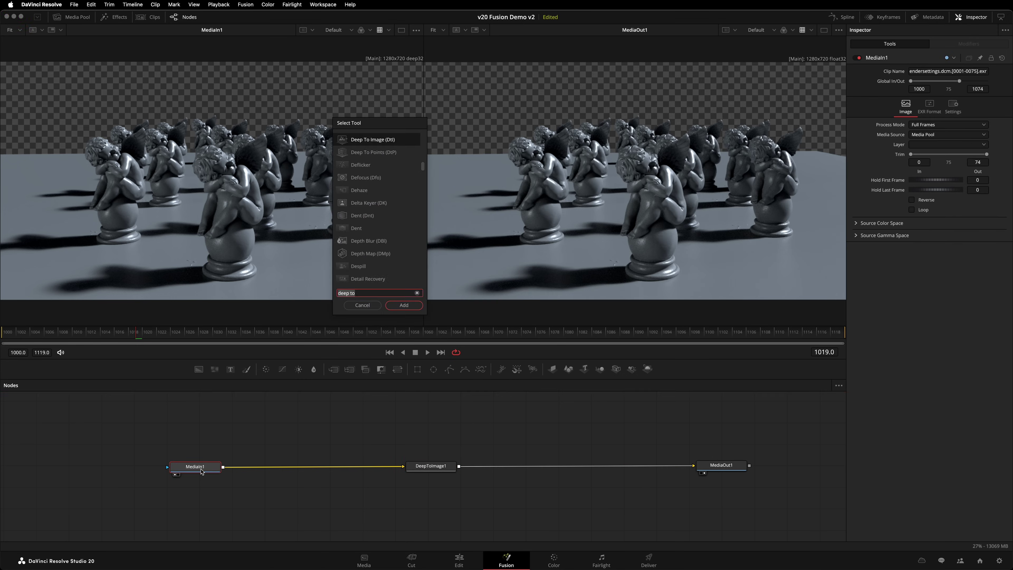
{"action": "type", "text": "dcrop"}
{"action": "key", "text": "Return"}
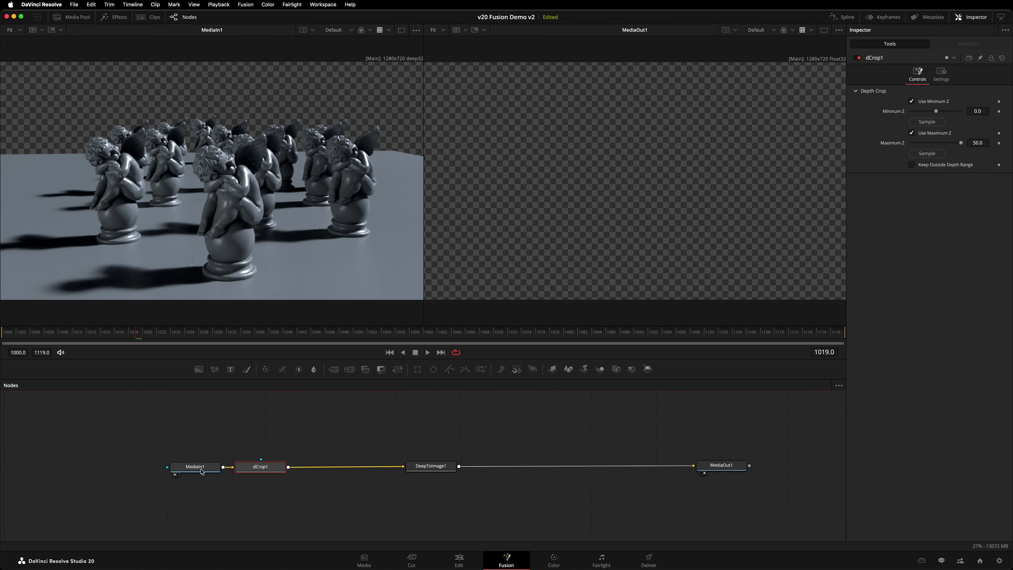
{"action": "left_click_drag", "start_coordinate": [263, 467], "coordinate": [304, 468]}
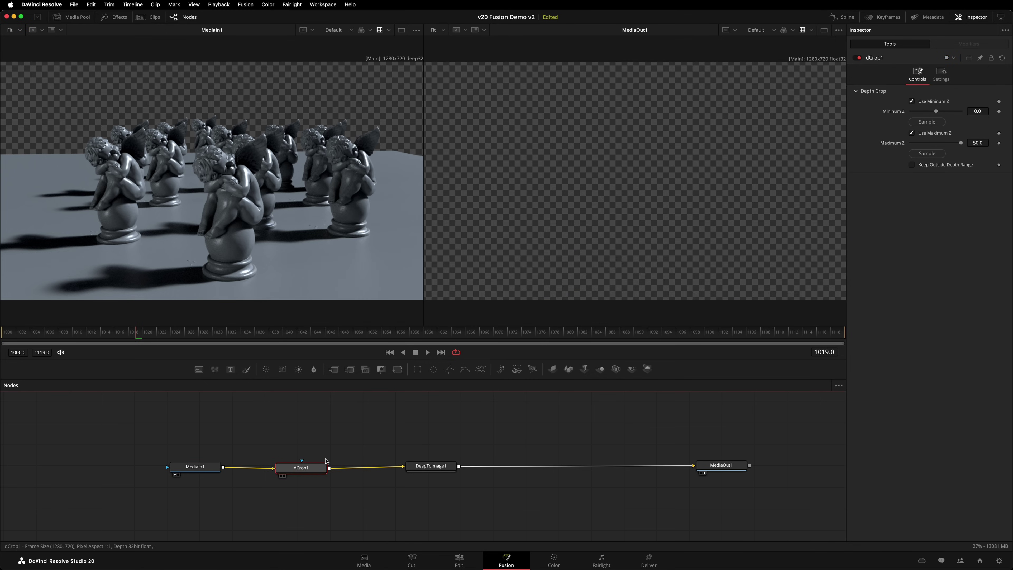
- Set dCrop1's Maximum Z to about 586 so only the nearest cupid and floor remain
{"action": "left_click", "coordinate": [974, 143]}
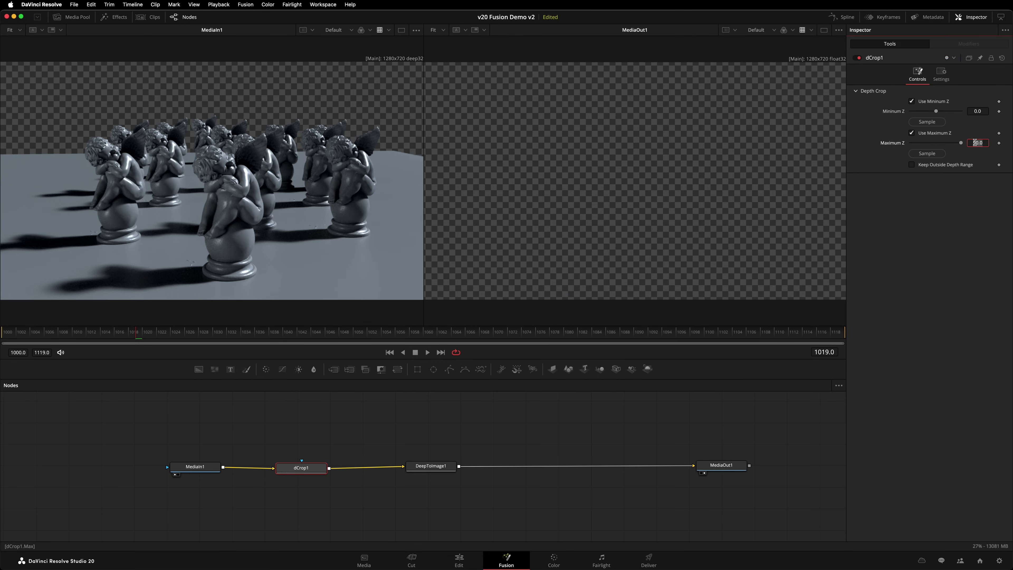
{"action": "type", "text": "600"}
{"action": "key", "text": "Tab"}
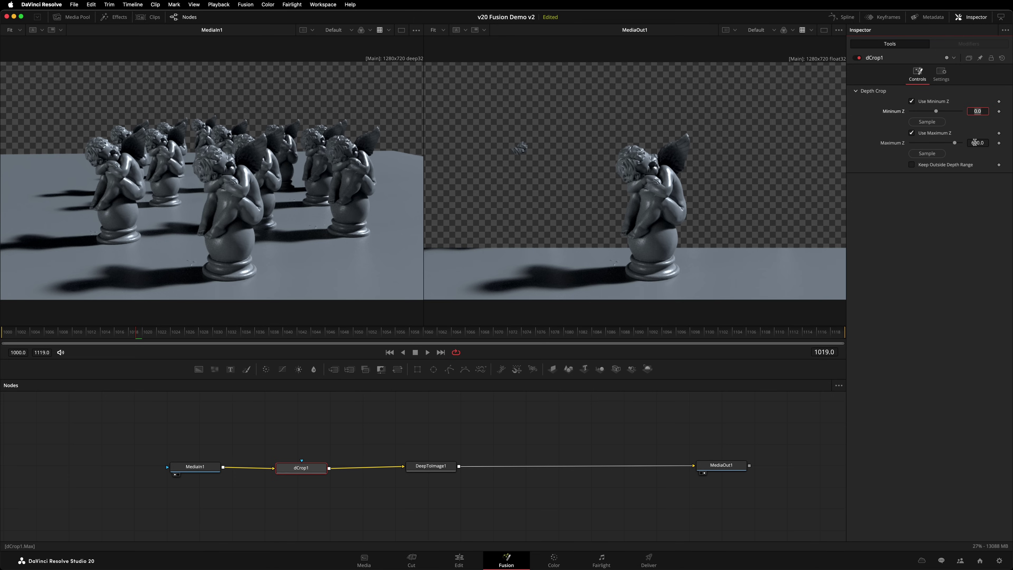
{"action": "left_click_drag", "start_coordinate": [980, 143], "coordinate": [973, 143]}
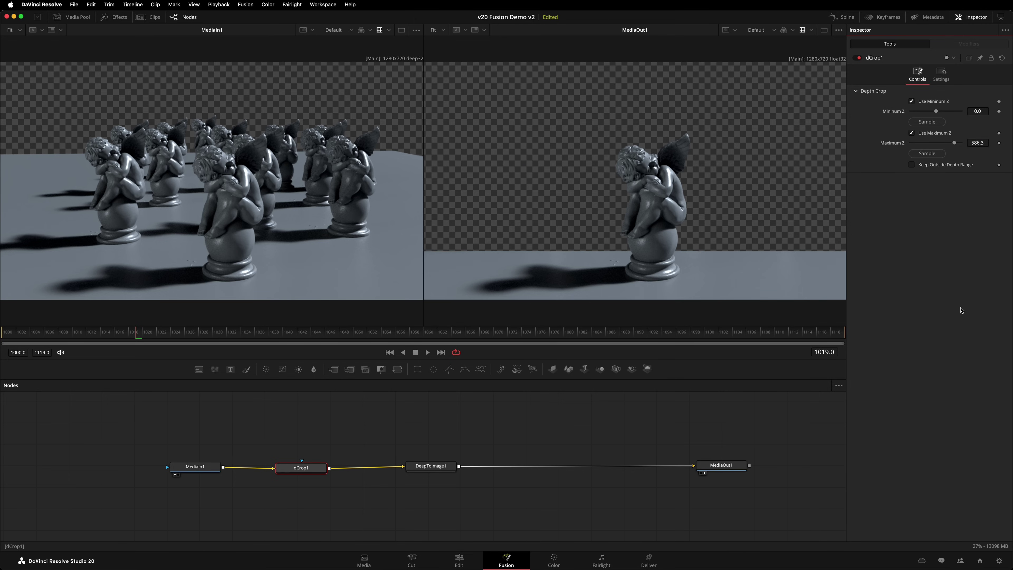
{"action": "left_click", "coordinate": [308, 471]}
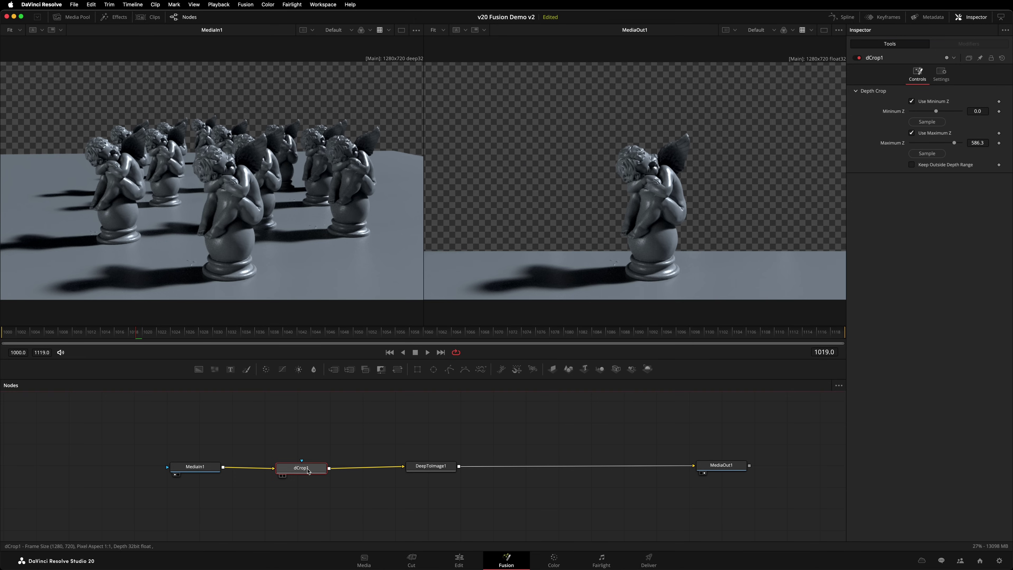
- Delete dCrop1 and add a Custom Tool after DeepToImage1
{"action": "key", "text": "Delete"}
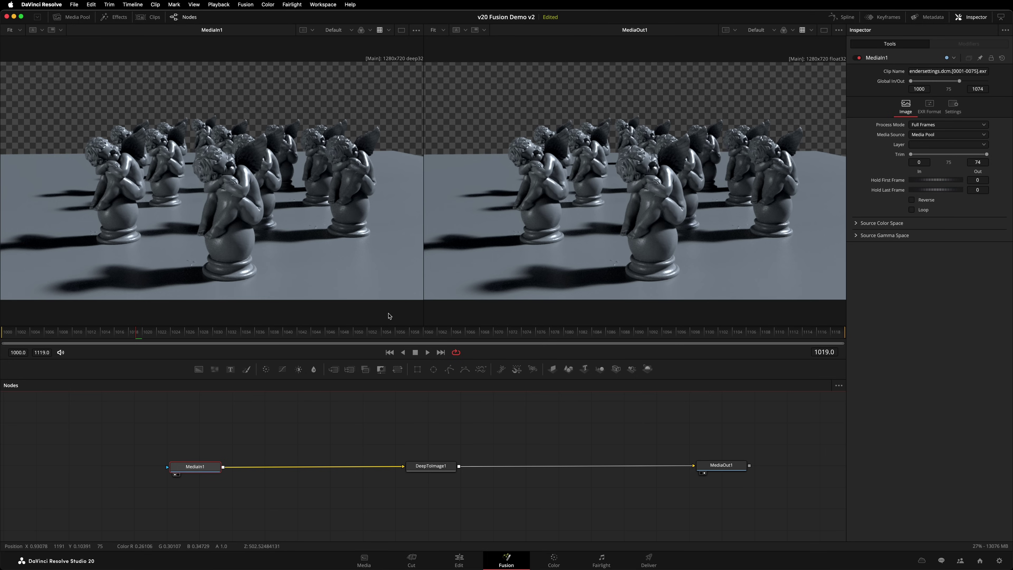
{"action": "left_click", "coordinate": [430, 466]}
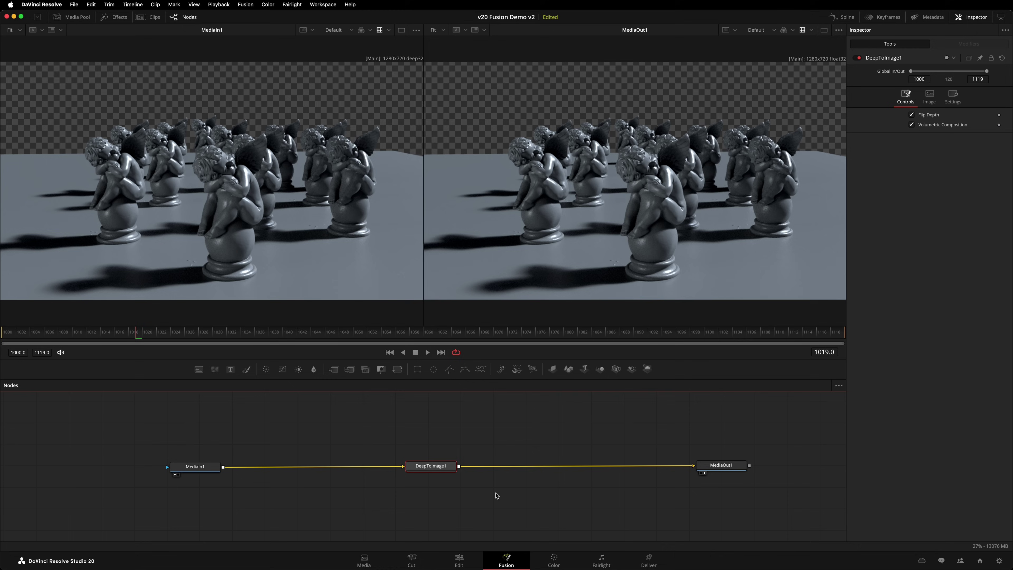
{"action": "key", "text": "shift+space"}
{"action": "type", "text": "custom"}
{"action": "key", "text": "Down"}
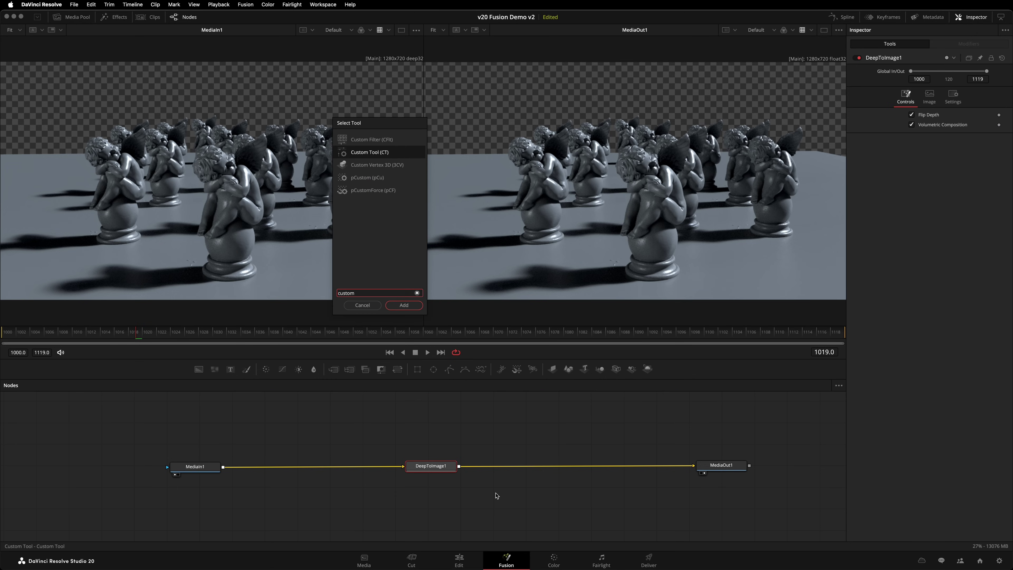
{"action": "key", "text": "Return"}
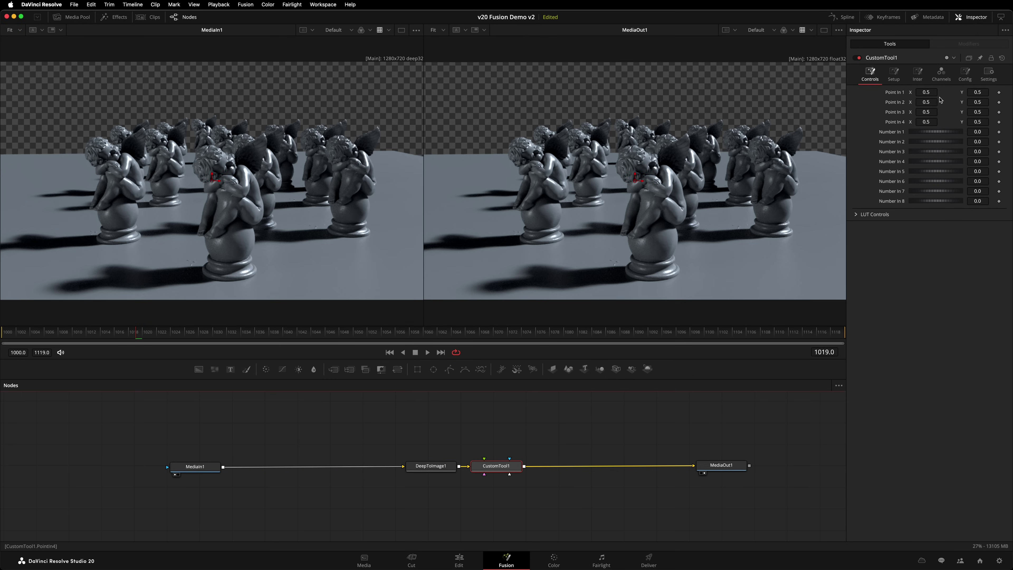
- Show CustomTool1's channel and aux expressions, try z1 as the Alpha expression, then restore a1
{"action": "left_click", "coordinate": [941, 74]}
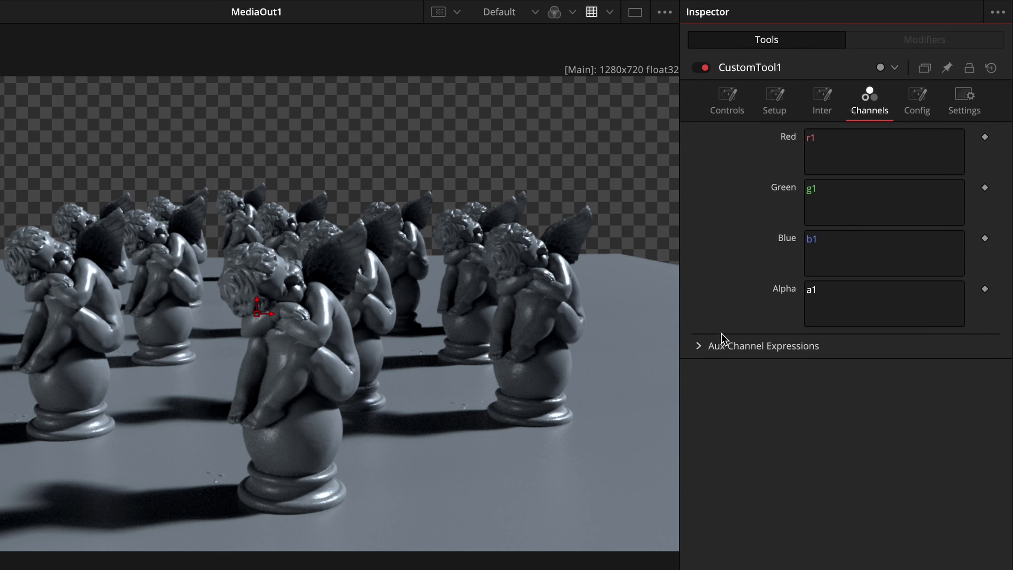
{"action": "left_click", "coordinate": [700, 347]}
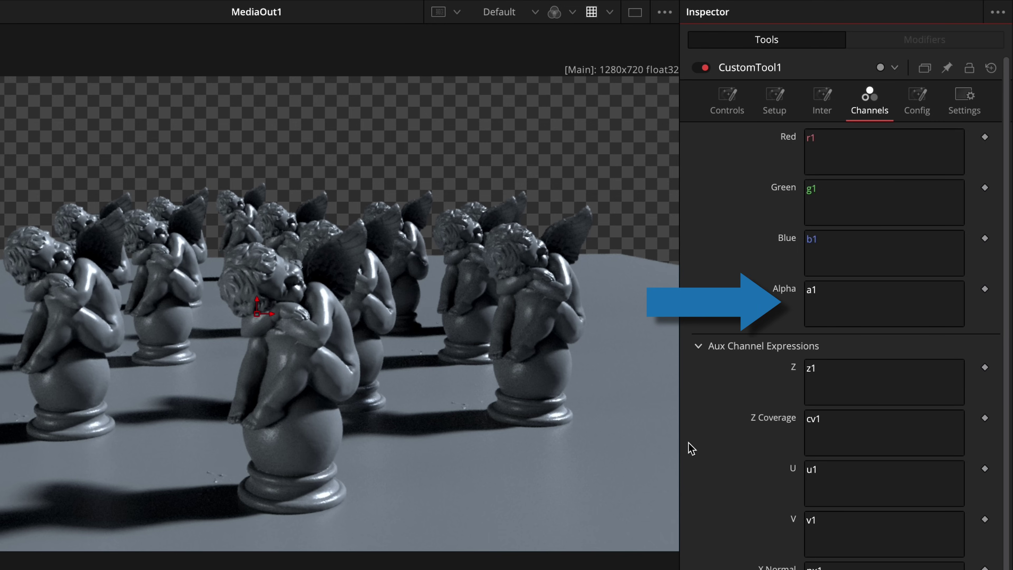
{"action": "left_click", "coordinate": [907, 303]}
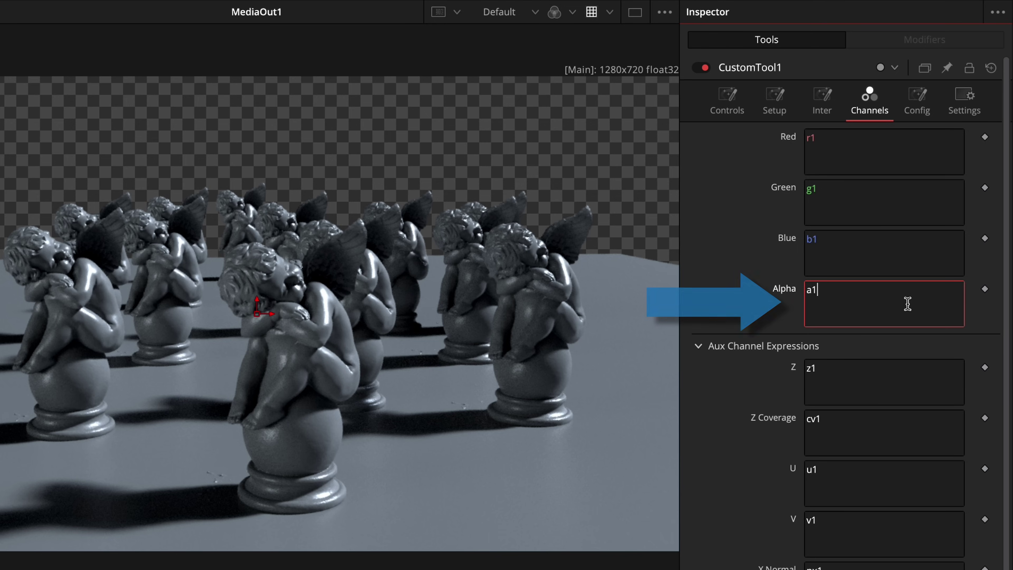
{"action": "key", "text": "ctrl+a"}
{"action": "type", "text": "z1"}
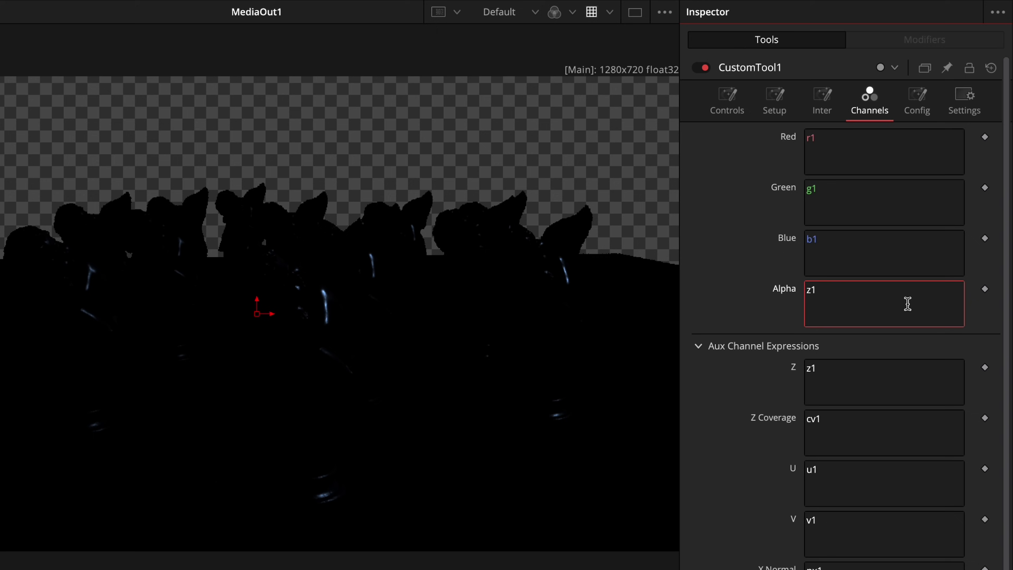
{"action": "key", "text": "BackSpace"}
{"action": "key", "text": "BackSpace"}
{"action": "type", "text": "a1"}
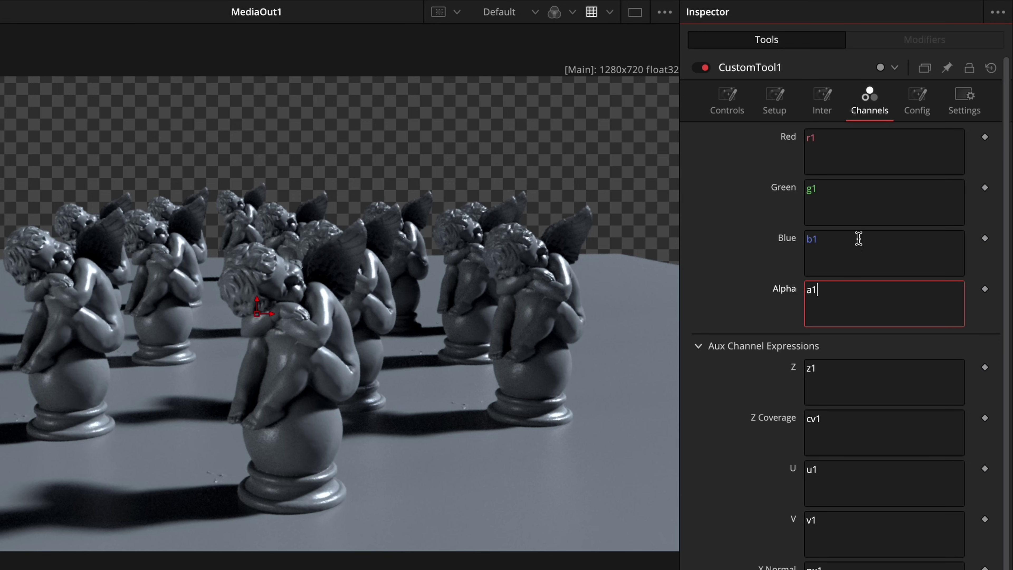
- Set CustomTool1's Number In 1 to 500 and Number In 2 to 1800
{"action": "left_click", "coordinate": [734, 104]}
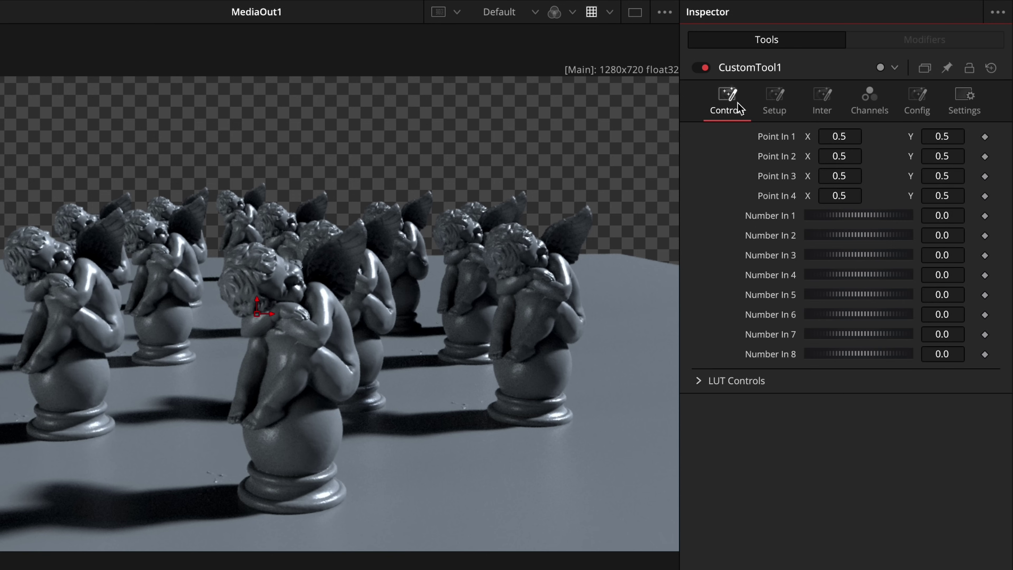
{"action": "left_click", "coordinate": [951, 215]}
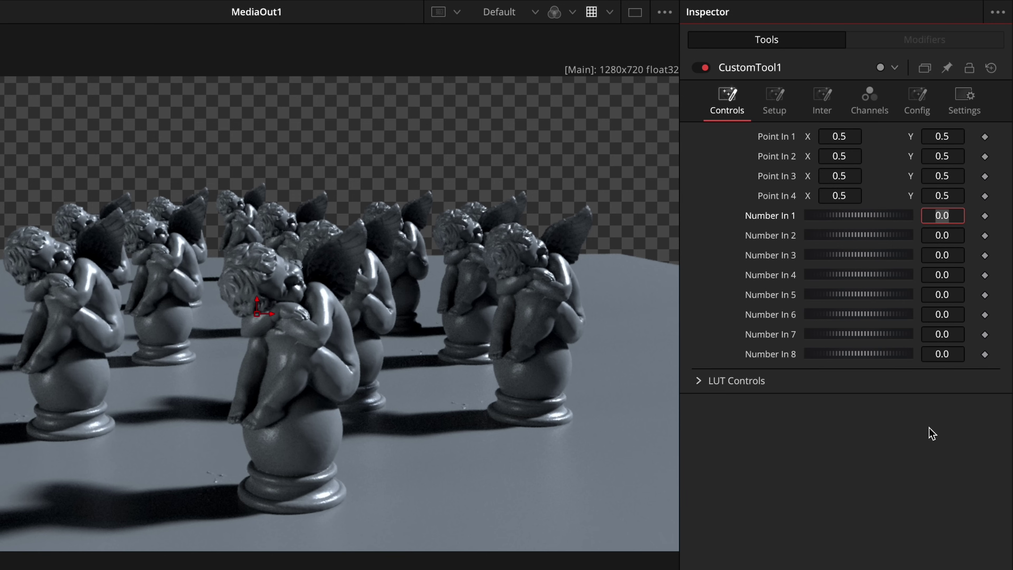
{"action": "type", "text": "500"}
{"action": "key", "text": "Tab"}
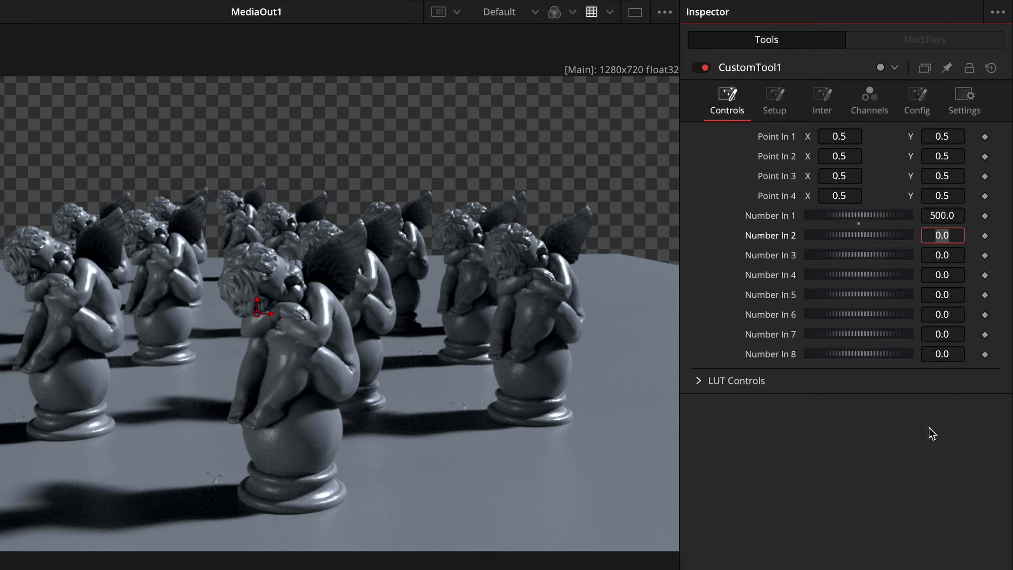
{"action": "type", "text": "1800"}
{"action": "key", "text": "Tab"}
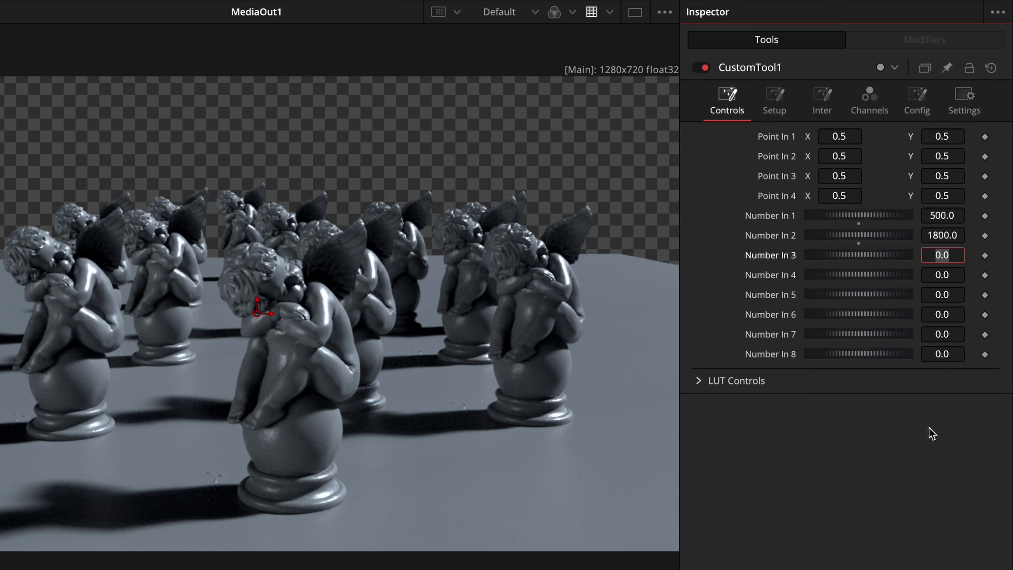
{"action": "left_click", "coordinate": [873, 116]}
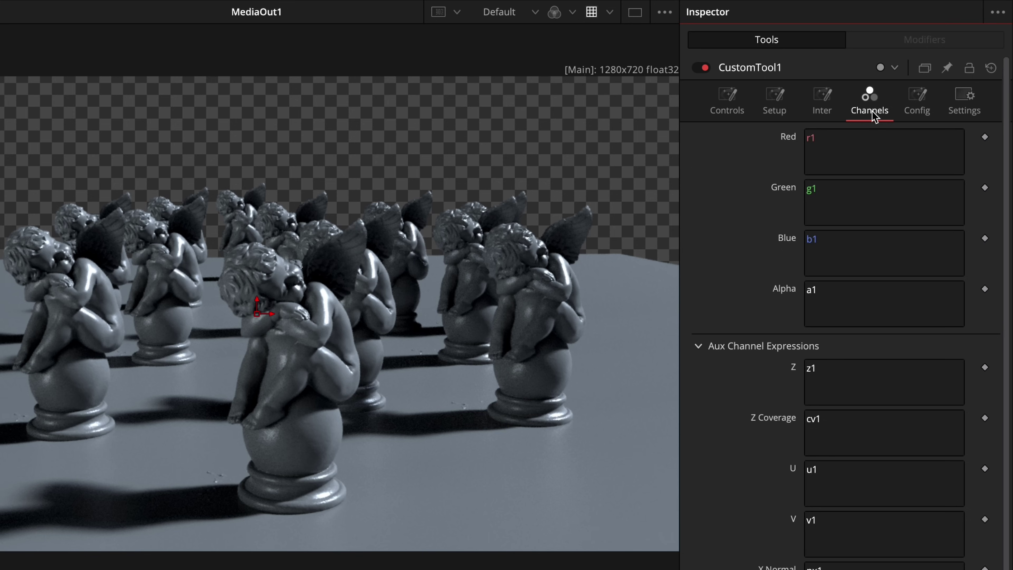
- Change CustomTool1's Alpha expression from a1 to (z1-n1)/(n2-n1)
{"action": "left_click", "coordinate": [897, 301]}
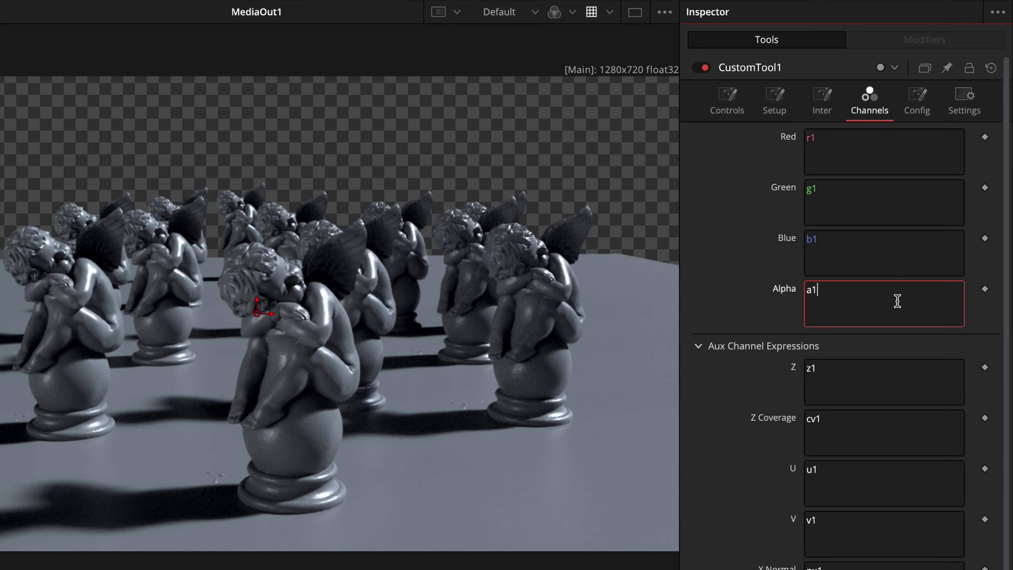
{"action": "key", "text": "BackSpace"}
{"action": "key", "text": "BackSpace"}
{"action": "type", "text": "z1-"}
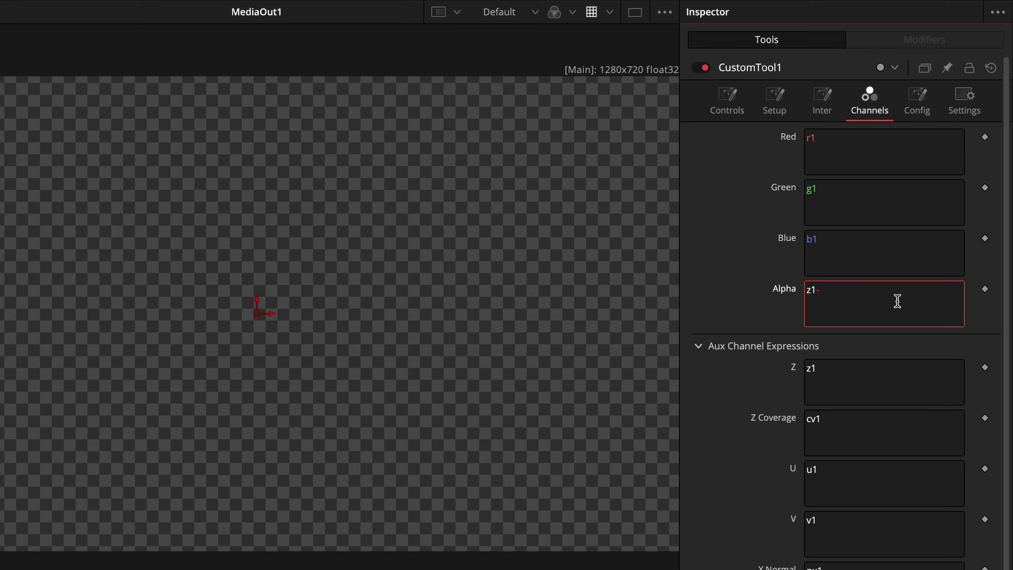
{"action": "type", "text": "n1)"}
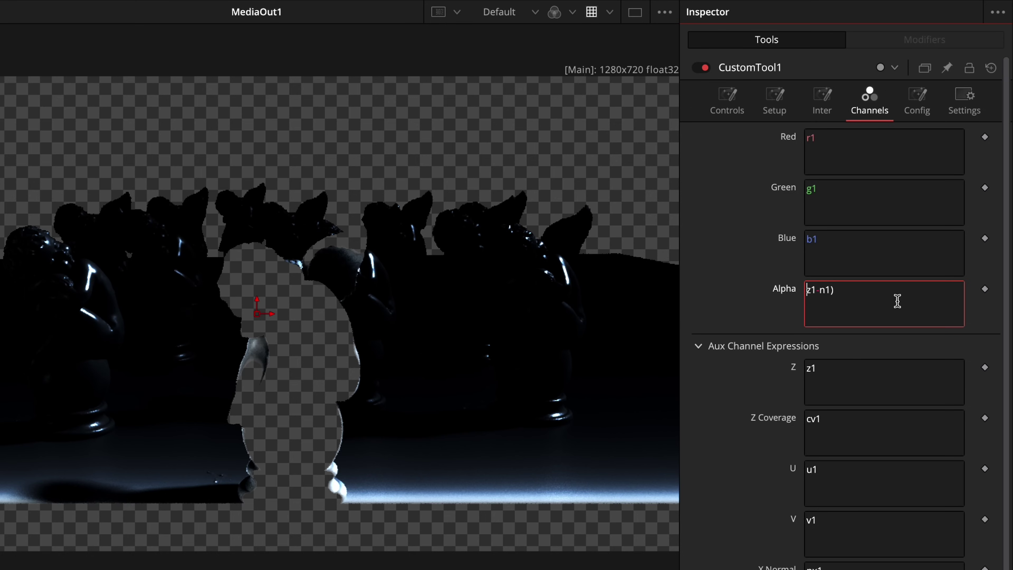
{"action": "type", "text": "("}
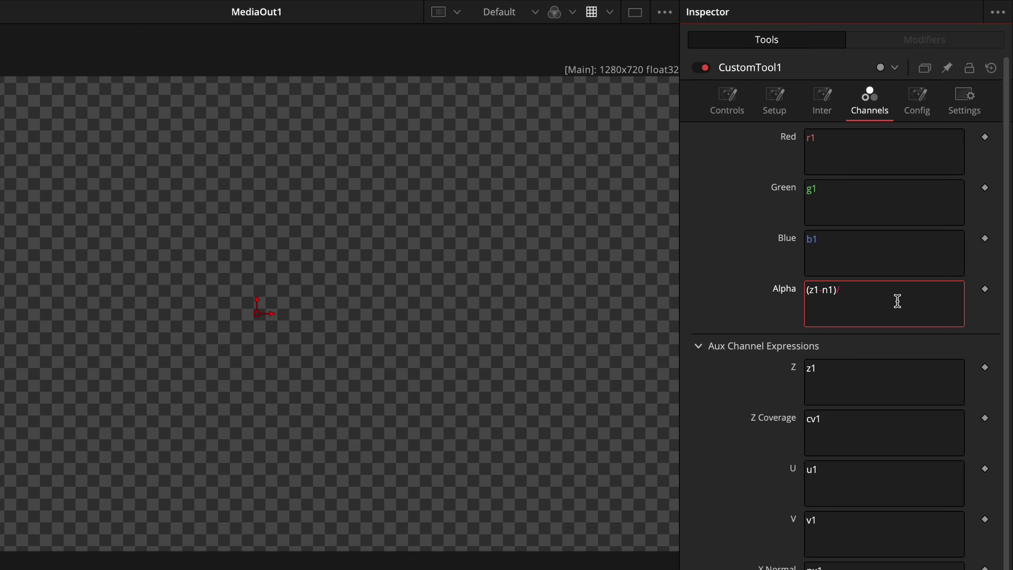
{"action": "key", "text": "End"}
{"action": "type", "text": "/n2-n1"}
{"action": "key", "text": "Left"}
{"action": "key", "text": "Left"}
{"action": "key", "text": "Left"}
{"action": "type", "text": "("}
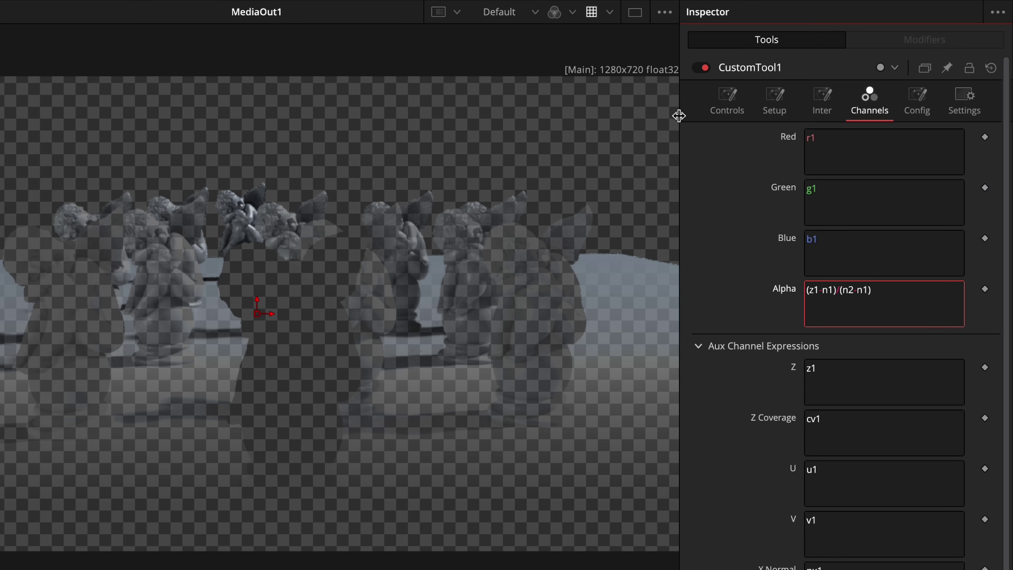
- Switch the viewer to the Alpha channel to inspect the depth matte in greyscale
{"action": "left_click", "coordinate": [575, 16]}
{"action": "left_click", "coordinate": [574, 15]}
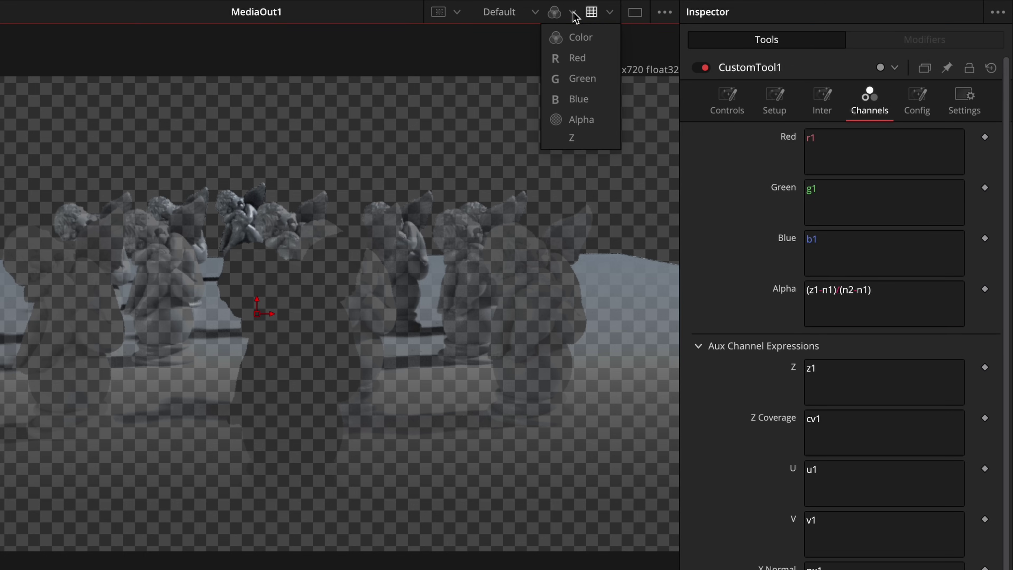
{"action": "left_click", "coordinate": [602, 121]}
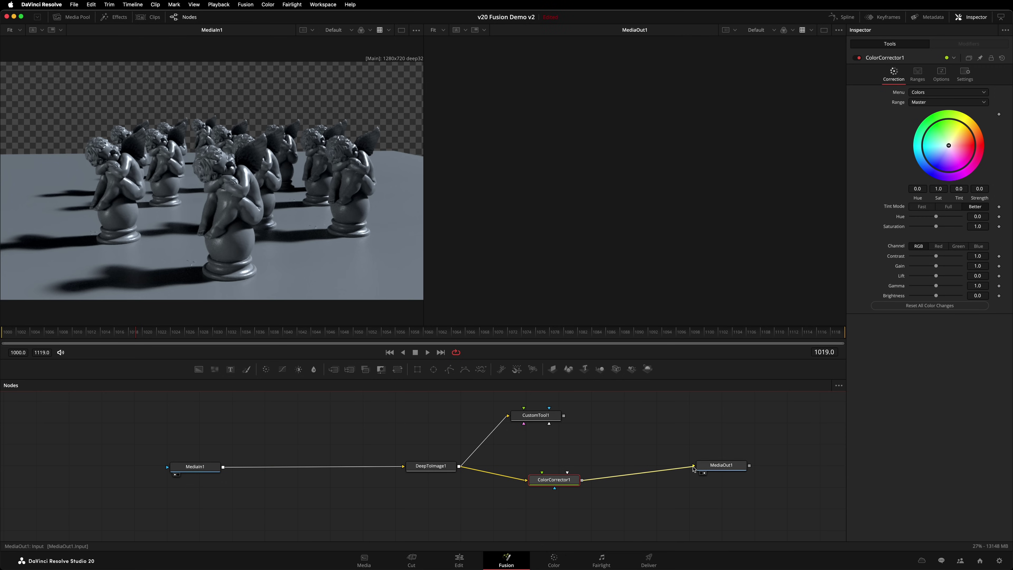
- Mask ColorCorrector1 with CustomTool1's depth alpha, lower its Gamma, and set Number In 2 to 800
{"action": "left_click_drag", "start_coordinate": [563, 415], "coordinate": [555, 488]}
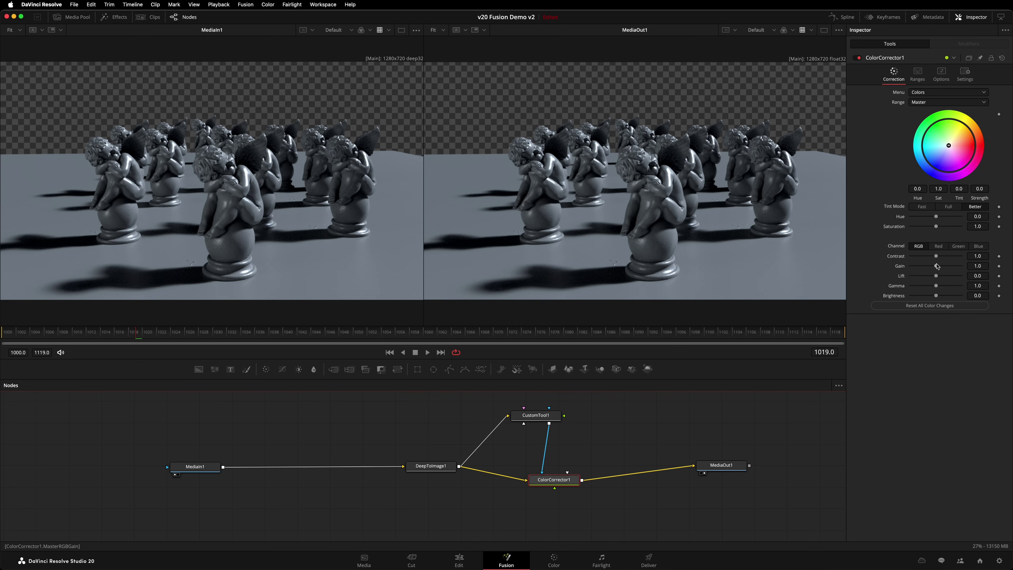
{"action": "left_click_drag", "start_coordinate": [936, 286], "coordinate": [916, 291]}
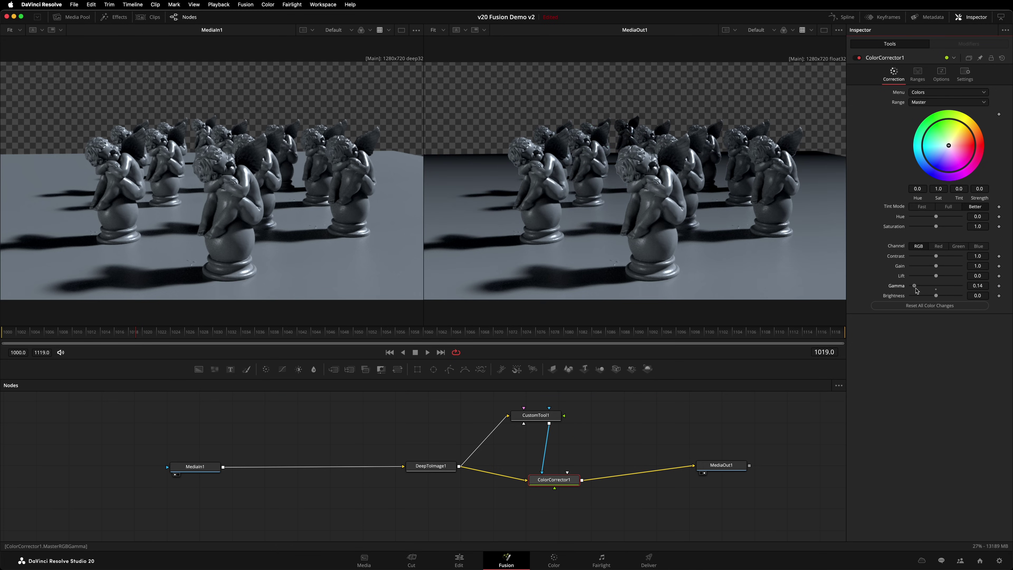
{"action": "left_click", "coordinate": [535, 416]}
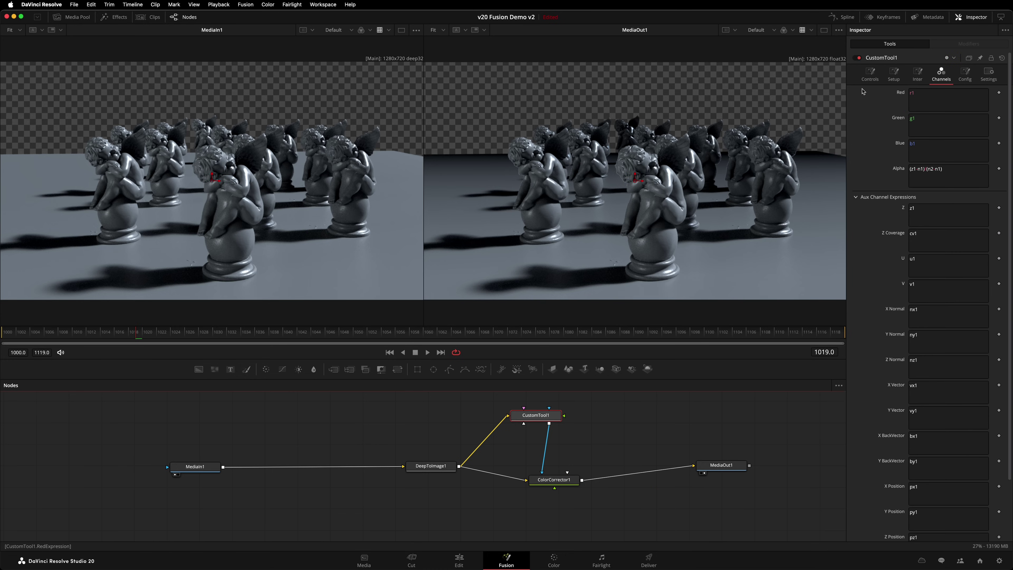
{"action": "left_click", "coordinate": [869, 73]}
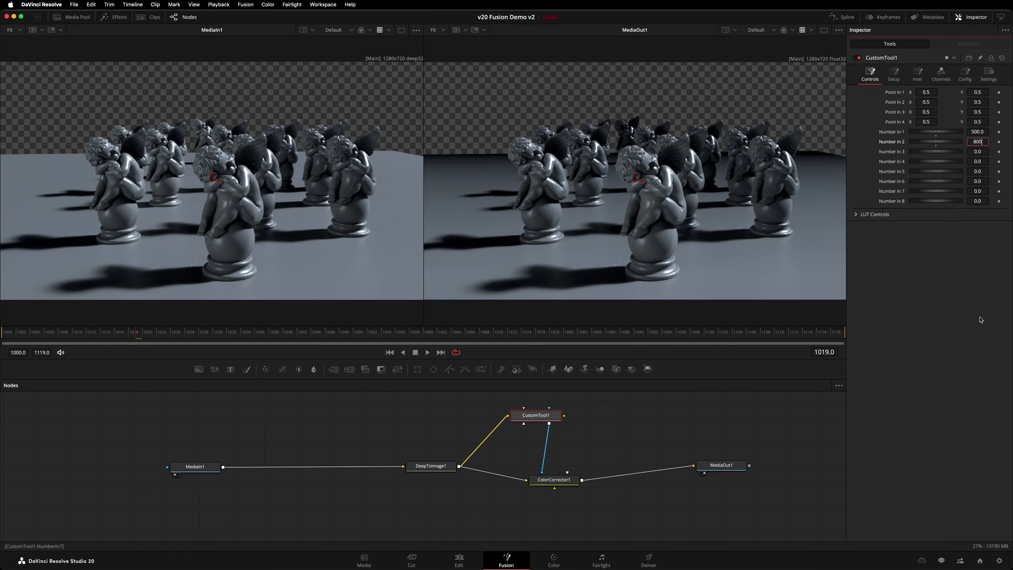
{"action": "key", "text": "Tab"}
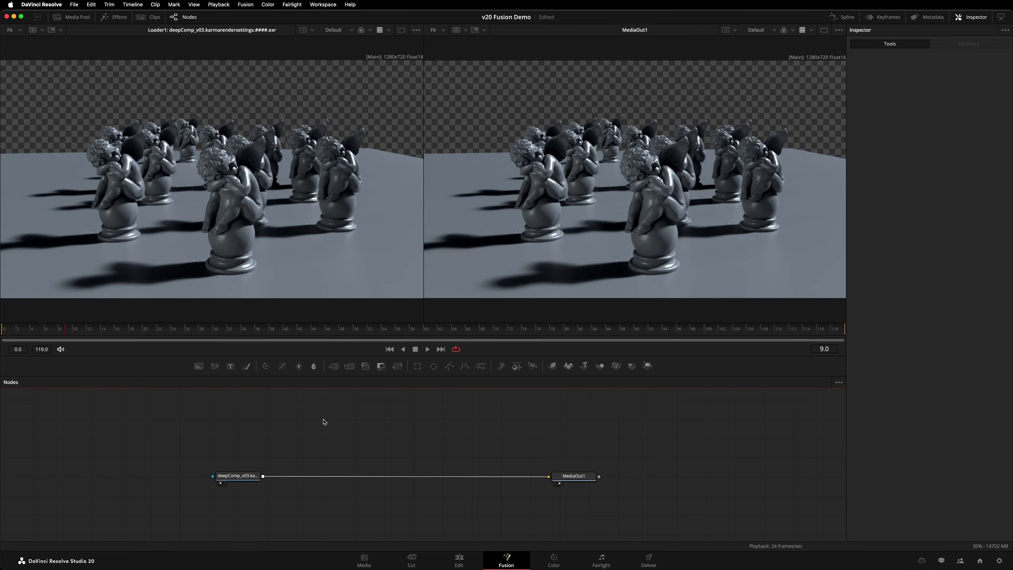
- Add a Cryptomatte node fed by the loader and view it
{"action": "key", "text": "shift+space"}
{"action": "type", "text": "crypto"}
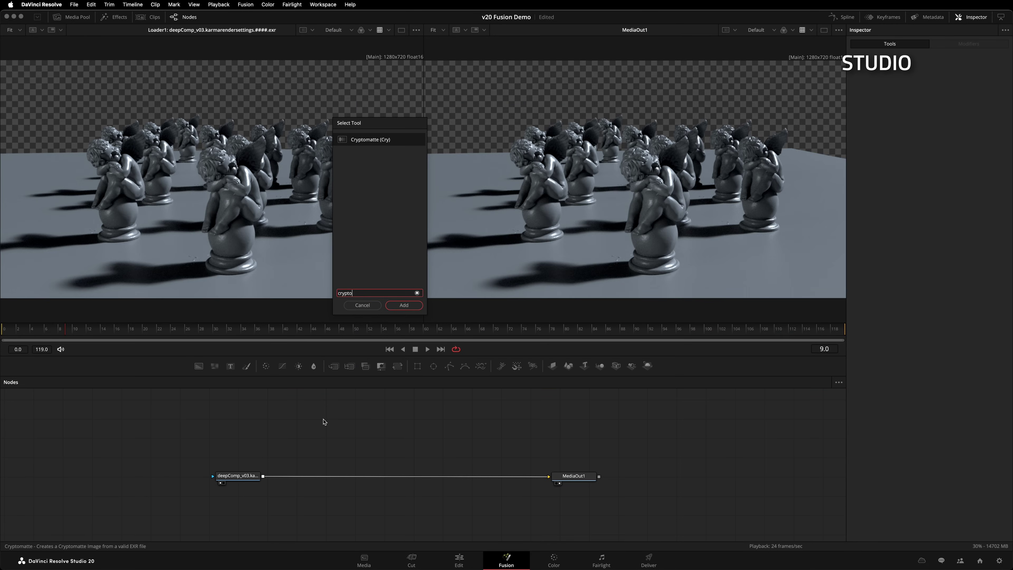
{"action": "key", "text": "Return"}
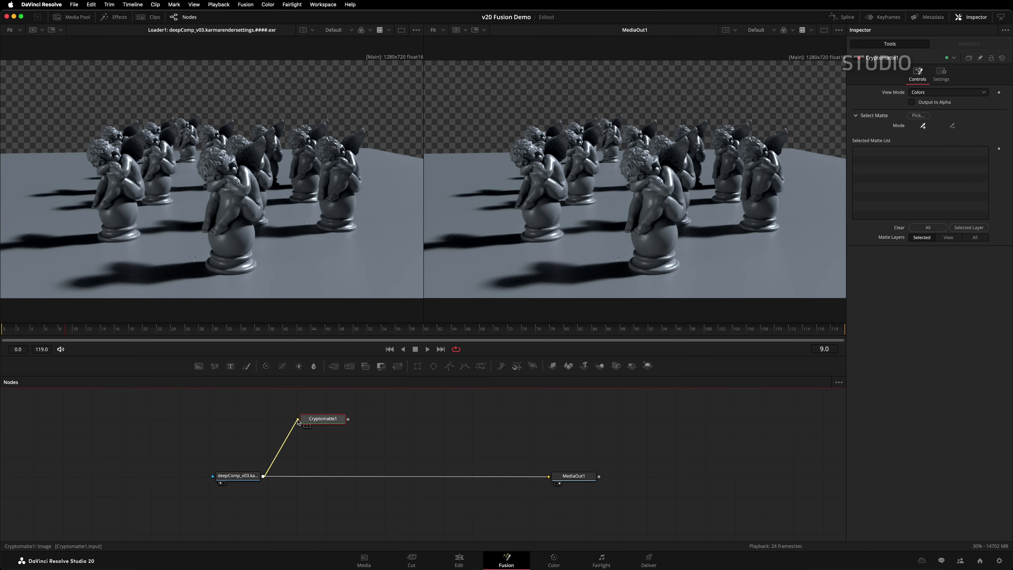
{"action": "key", "text": "1"}
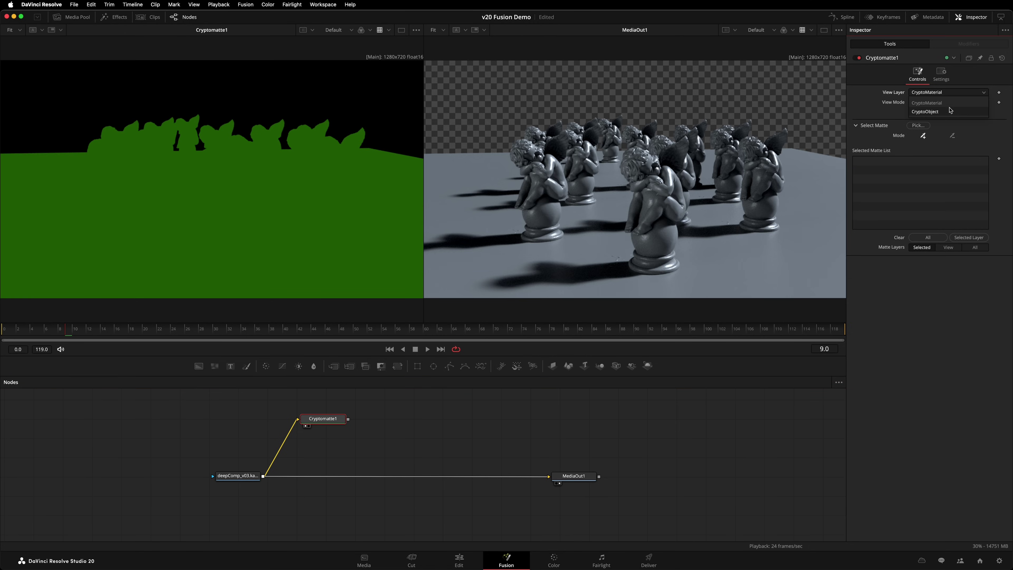
- Switch to CryptoObject mattes, select the three statues, and enable Output to Alpha
{"action": "left_click", "coordinate": [950, 112]}
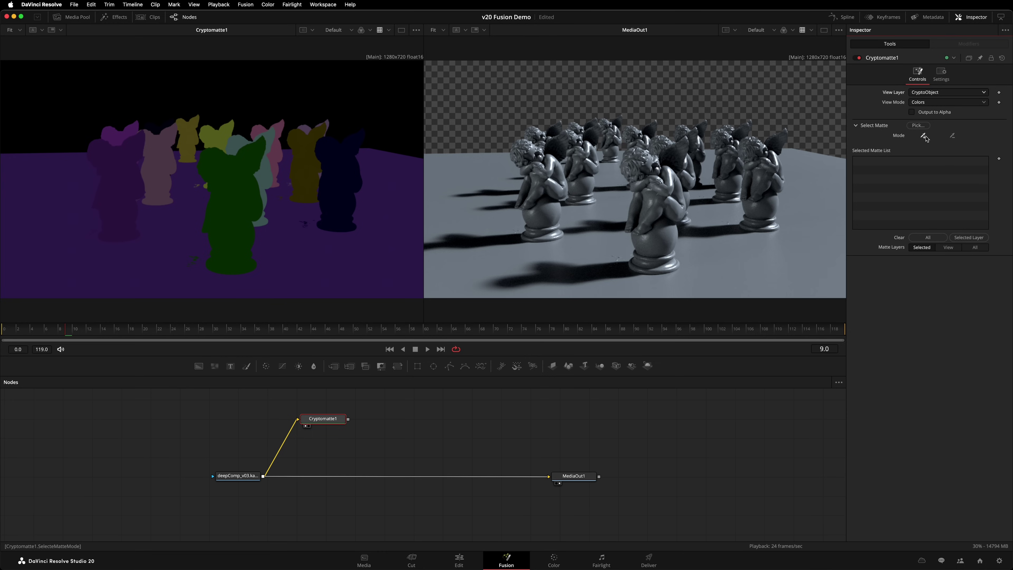
{"action": "left_click", "coordinate": [161, 147]}
{"action": "left_click", "coordinate": [235, 146]}
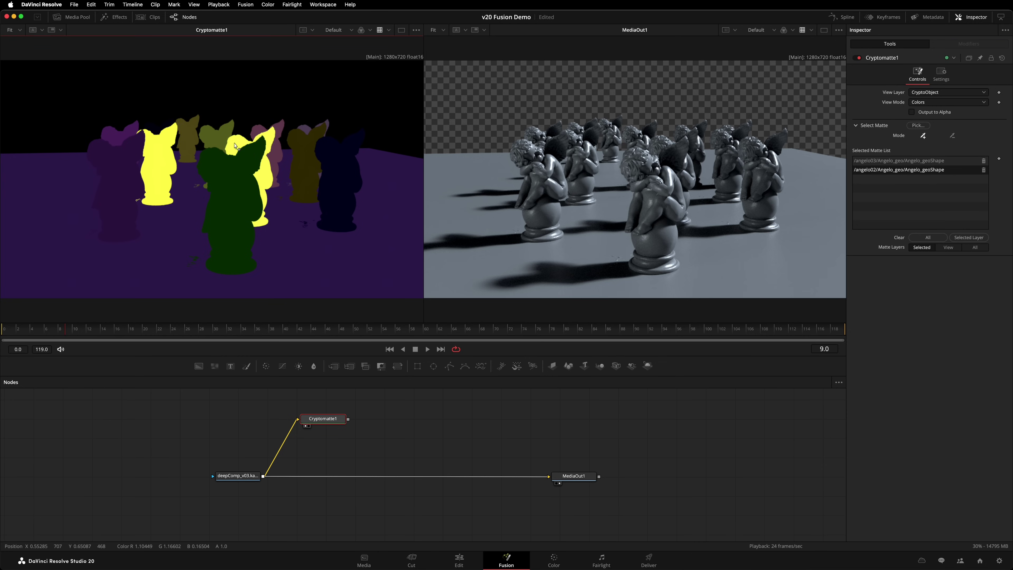
{"action": "left_click", "coordinate": [331, 162]}
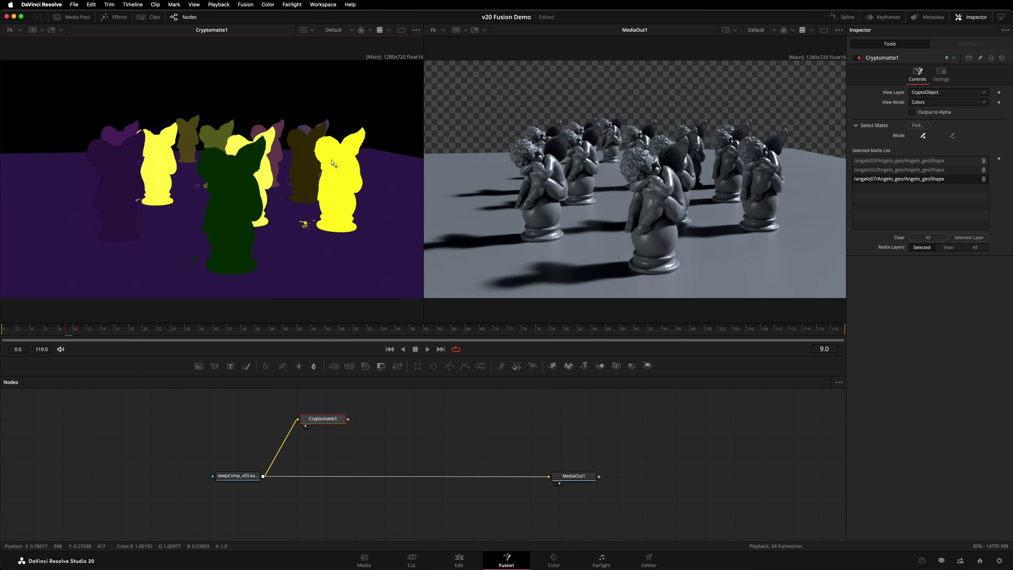
{"action": "left_click", "coordinate": [912, 112]}
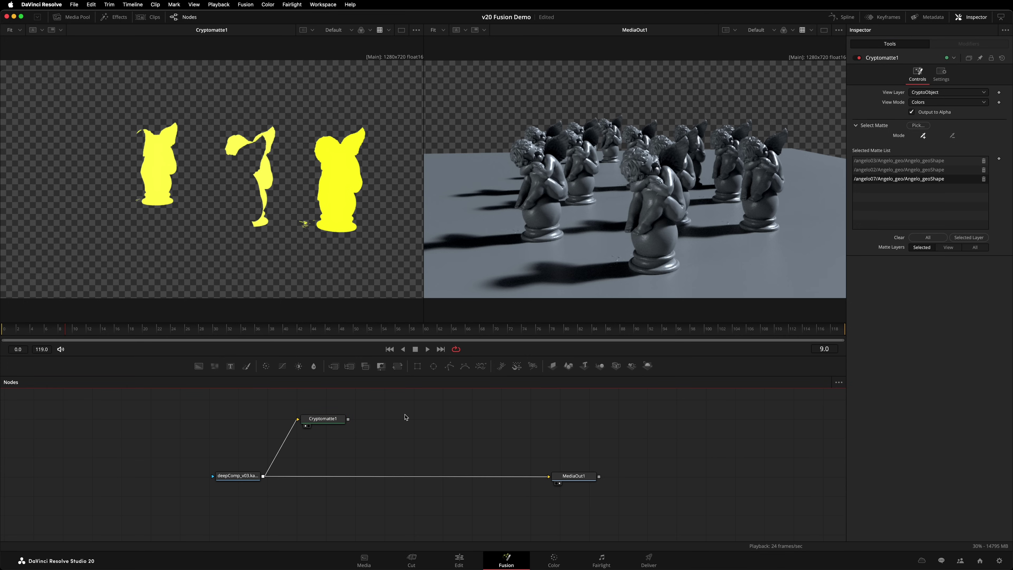
- Add a Color Corrector node via 'colo' and scrub back to an earlier frame
{"action": "key", "text": "shift+space"}
{"action": "type", "text": "colo"}
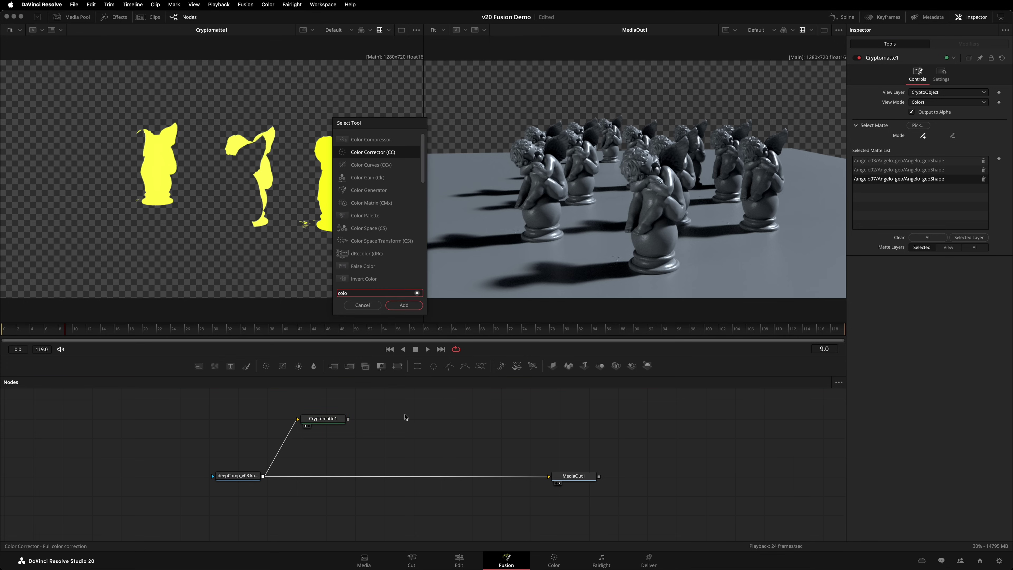
{"action": "key", "text": "Return"}
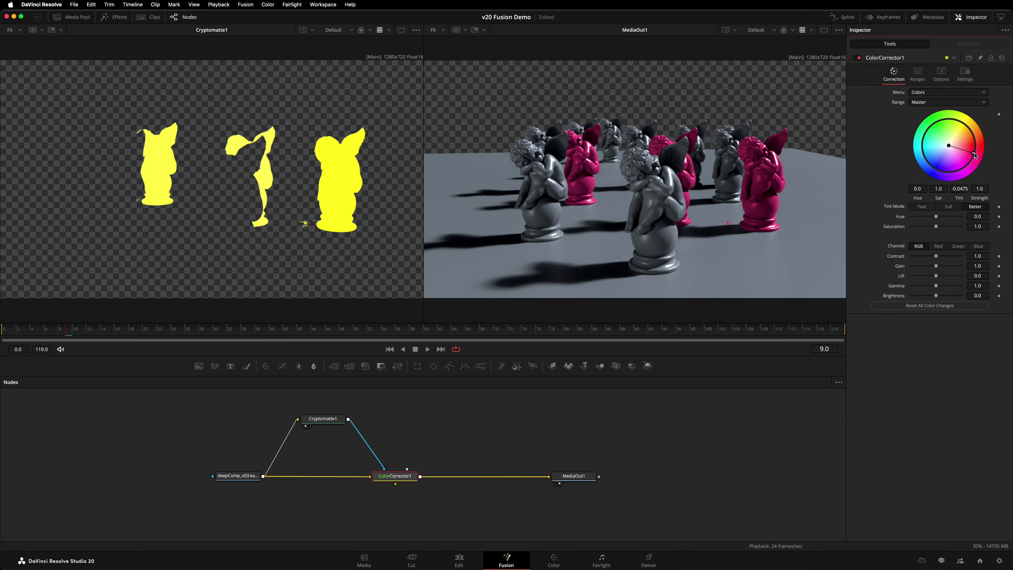
{"action": "left_click_drag", "start_coordinate": [56, 330], "coordinate": [18, 329]}
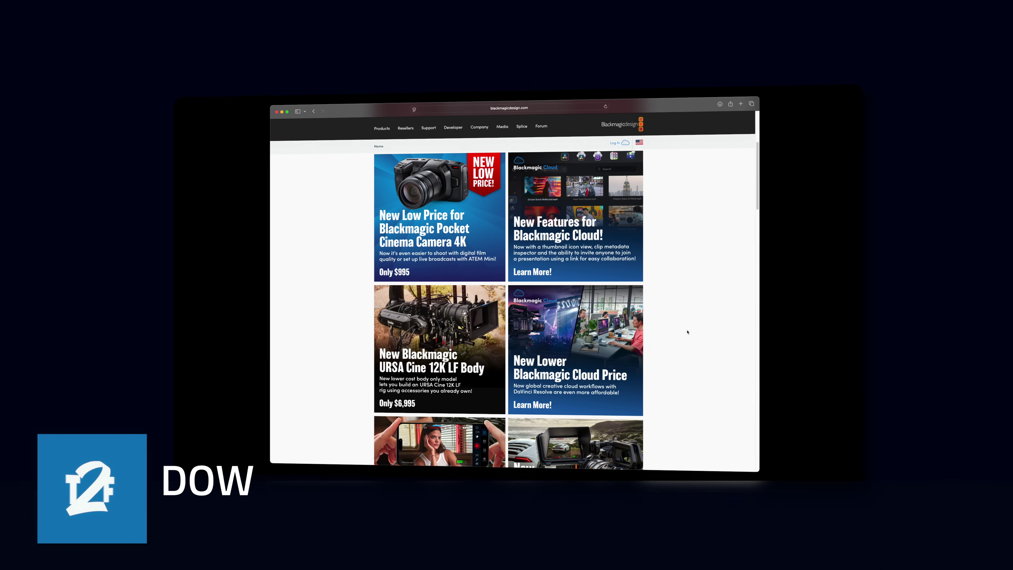
- Go to the Support Center page from the Blackmagic Design navigation bar
{"action": "left_click", "coordinate": [428, 126]}
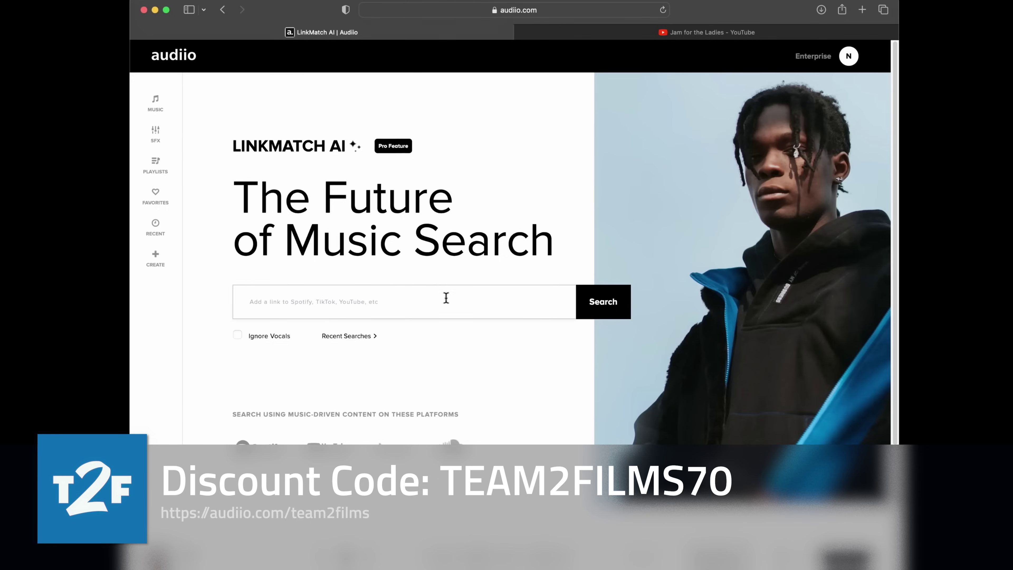
- Open Audiio's LinkMatch AI page to search music by video link
{"action": "left_click", "coordinate": [450, 300]}
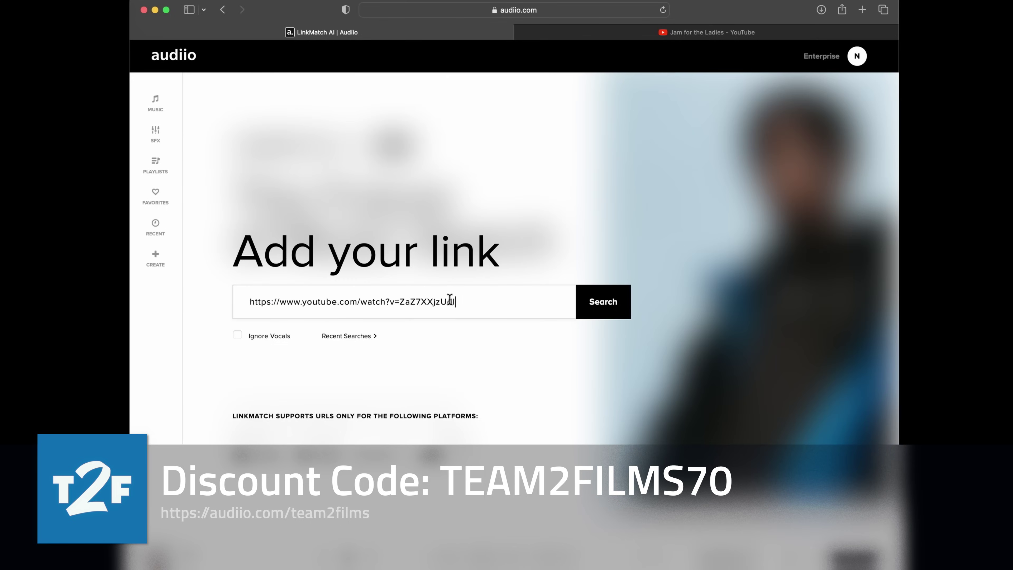